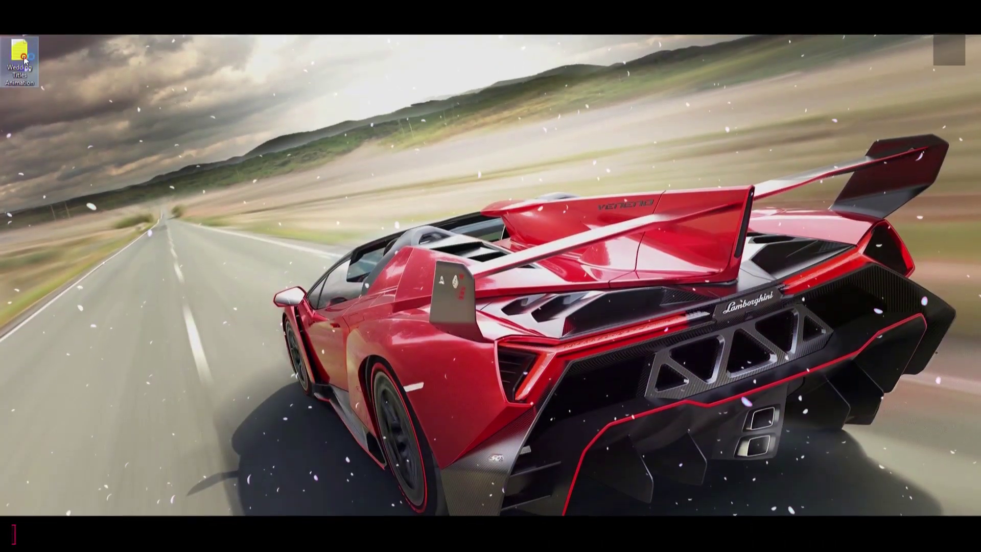
Check the template's download-link note, then browse into Fonts > digory-doodles.
{"action": "double_click", "coordinate": [24, 74]}
{"action": "left_click_drag", "start_coordinate": [431, 171], "coordinate": [316, 172]}
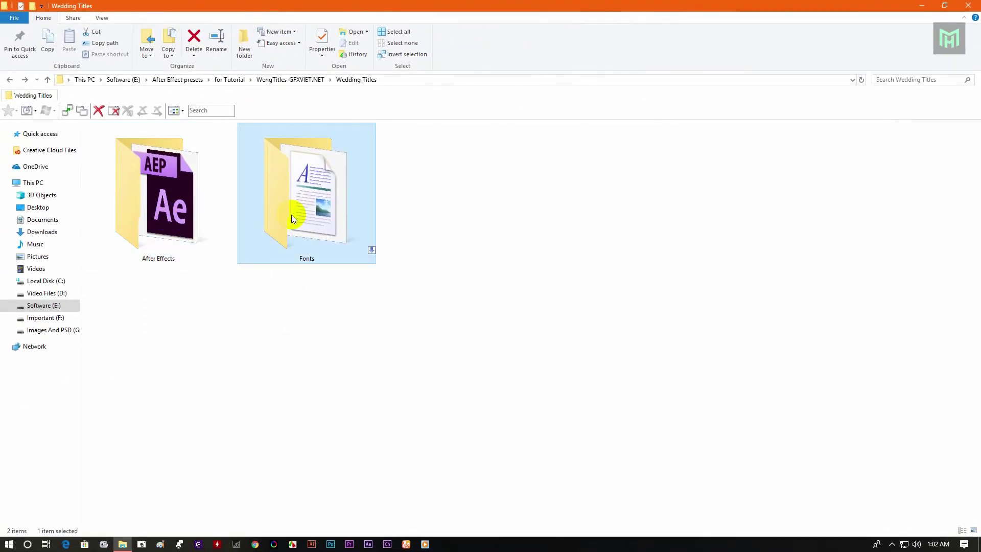
{"action": "double_click", "coordinate": [321, 196]}
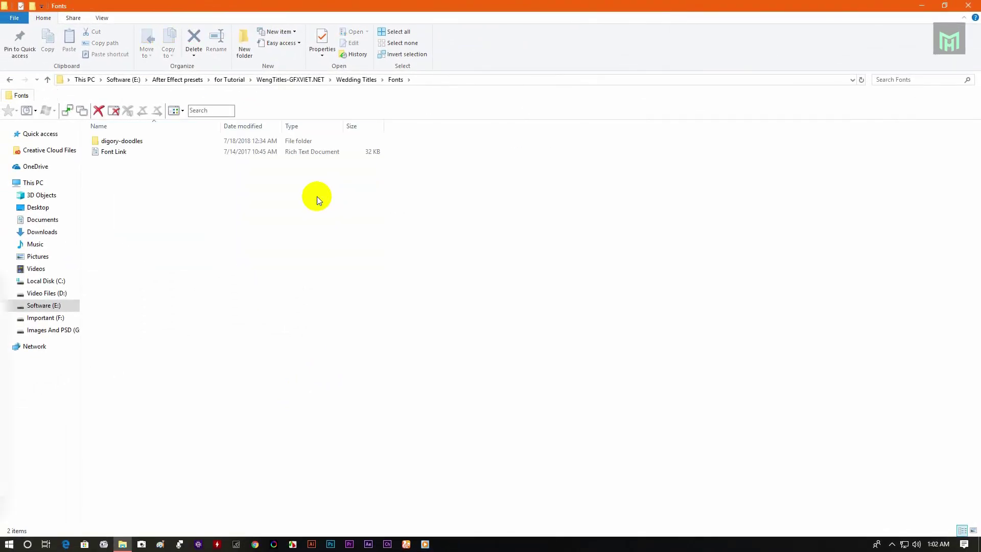
{"action": "double_click", "coordinate": [130, 141]}
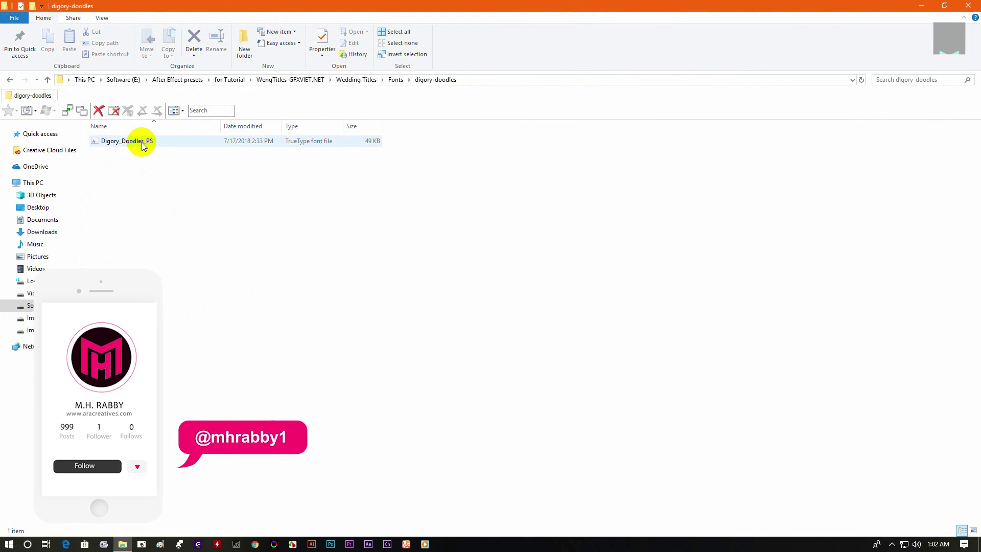
Install the Digory Doodles font from its preview and return to the Fonts folder.
{"action": "double_click", "coordinate": [121, 143]}
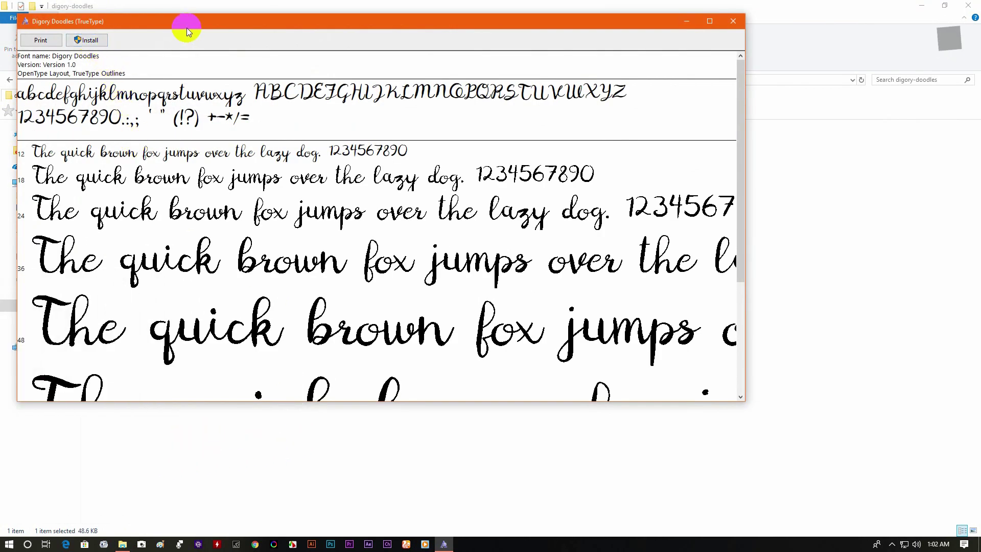
{"action": "left_click_drag", "start_coordinate": [187, 29], "coordinate": [245, 84]}
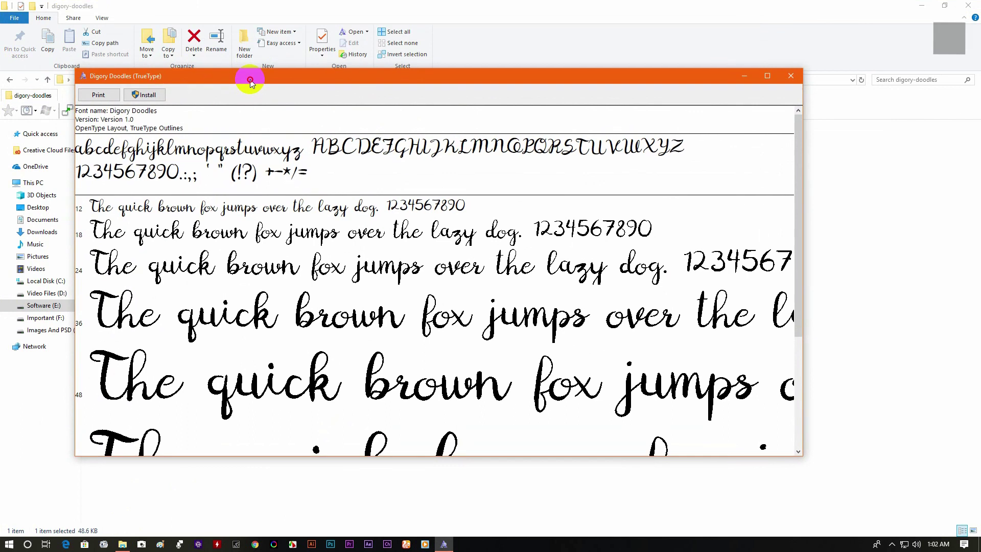
{"action": "left_click", "coordinate": [148, 95]}
{"action": "left_click", "coordinate": [790, 76]}
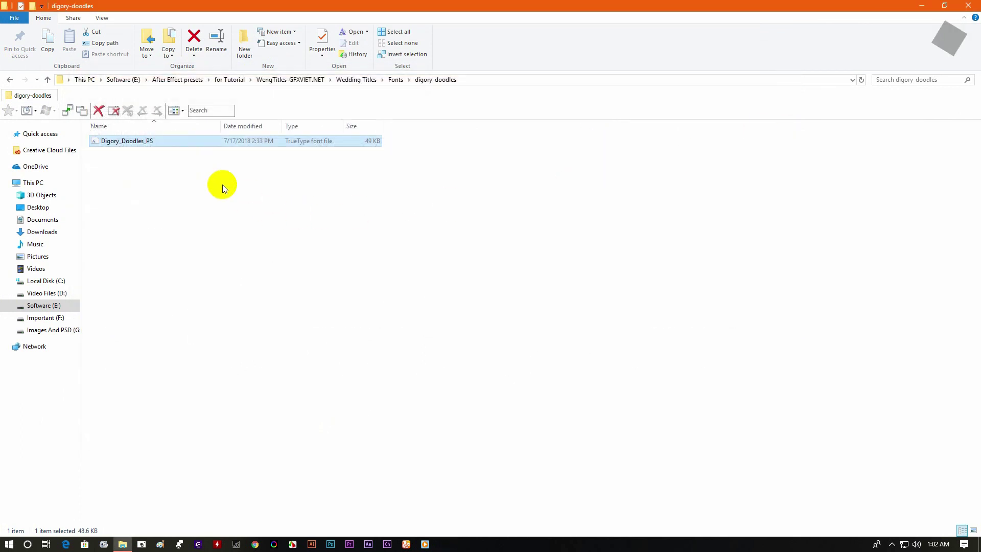
{"action": "key", "text": "BackSpace"}
{"action": "left_click", "coordinate": [110, 153]}
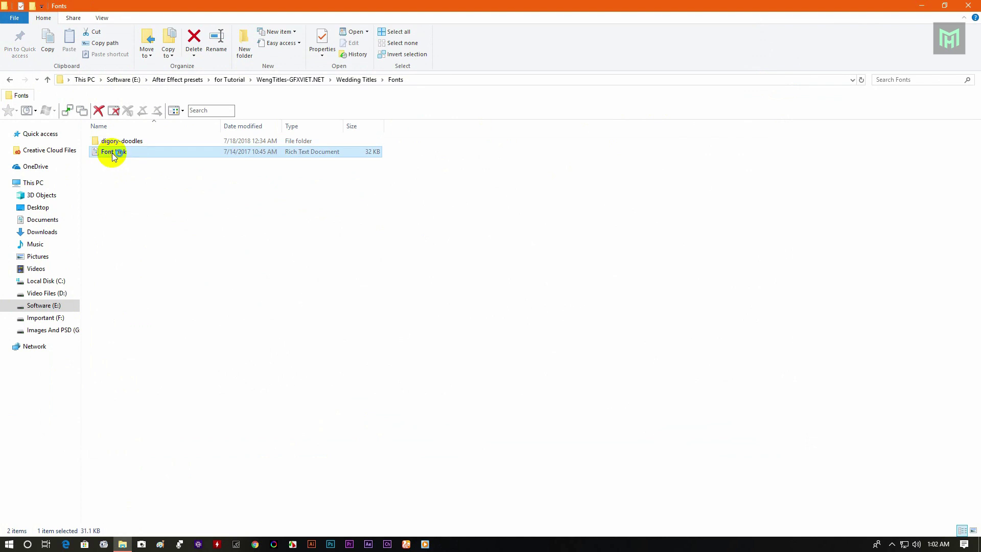
Glance at the Font Link document, then go to the After Effects folder and select Wedding Titles.aep.
{"action": "double_click", "coordinate": [113, 153]}
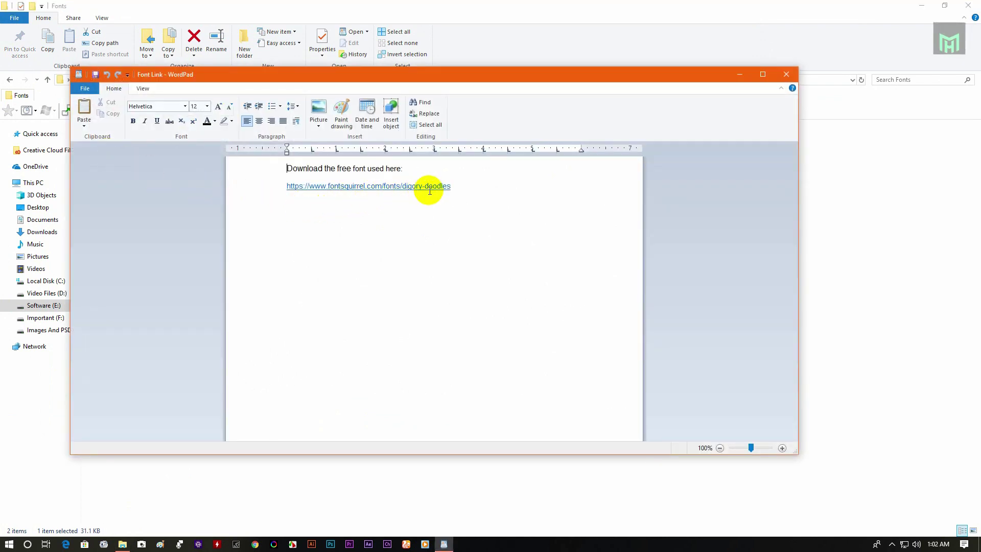
{"action": "left_click", "coordinate": [787, 75]}
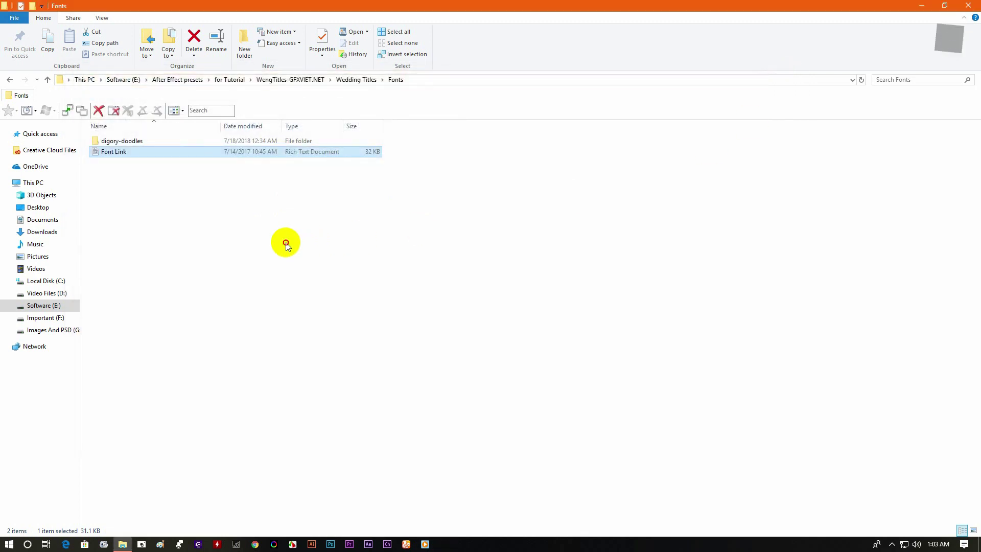
{"action": "key", "text": "BackSpace"}
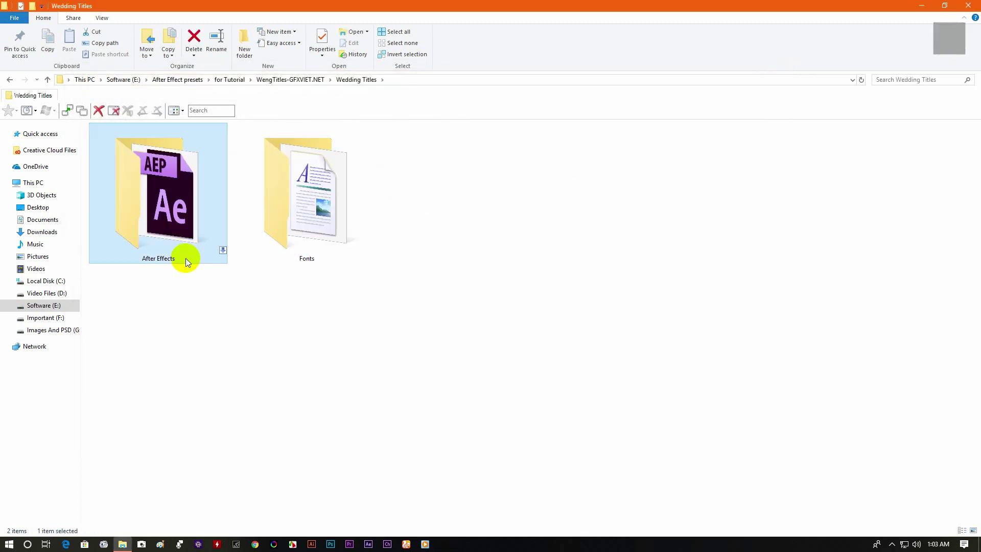
{"action": "double_click", "coordinate": [184, 188]}
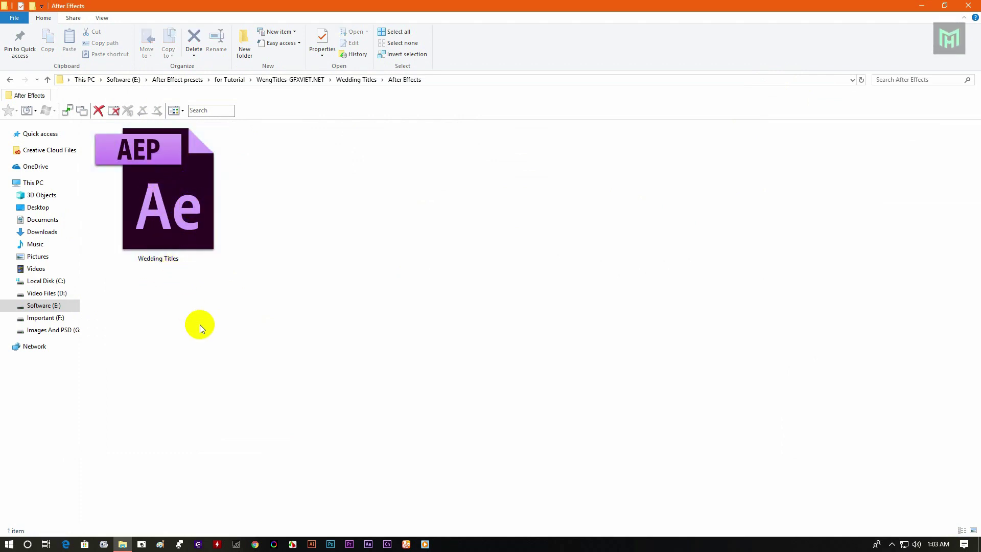
{"action": "left_click", "coordinate": [179, 204]}
Open Wedding Titles.aep and play the _Preview titles, stopping at 0;00;10;07.
{"action": "double_click", "coordinate": [179, 205]}
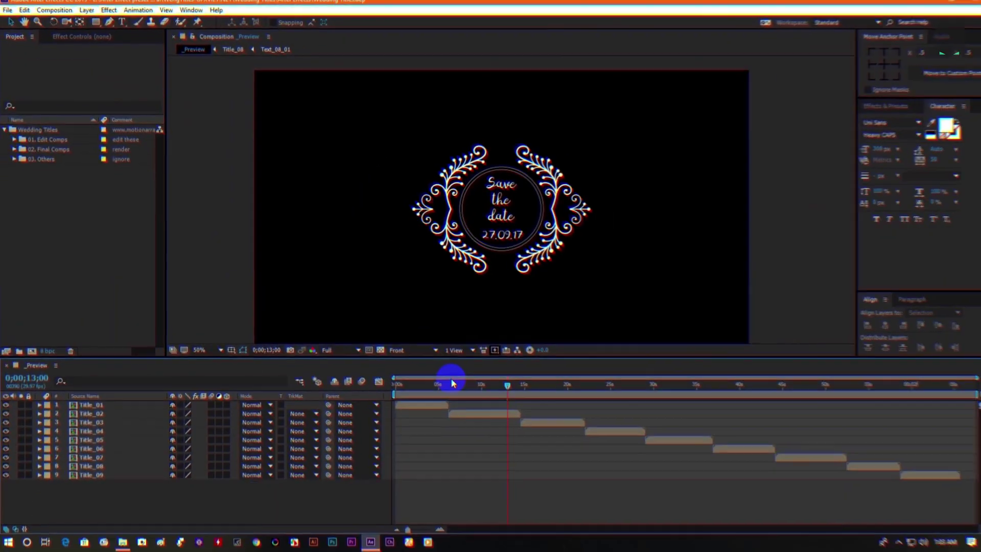
{"action": "left_click_drag", "start_coordinate": [448, 379], "coordinate": [384, 408]}
{"action": "key", "text": "space"}
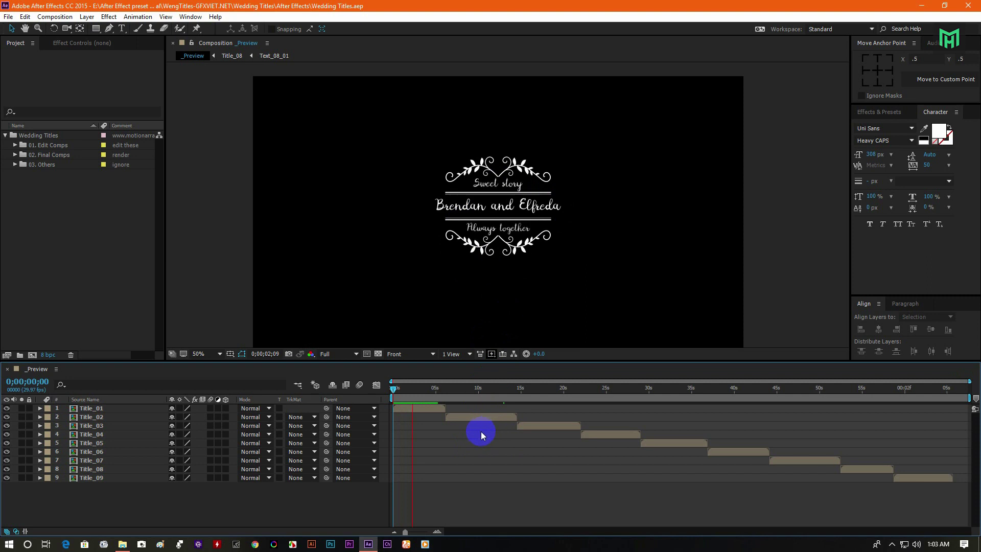
{"action": "left_click_drag", "start_coordinate": [420, 389], "coordinate": [458, 412]}
{"action": "key", "text": "space"}
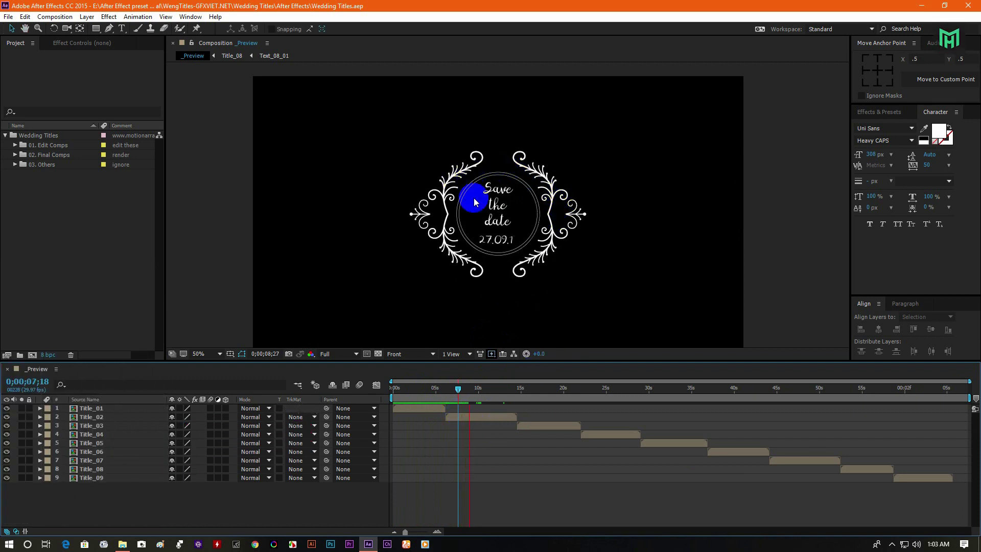
{"action": "left_click", "coordinate": [480, 392]}
Clear the layer selection and select the Title_01 layer.
{"action": "left_click", "coordinate": [513, 211]}
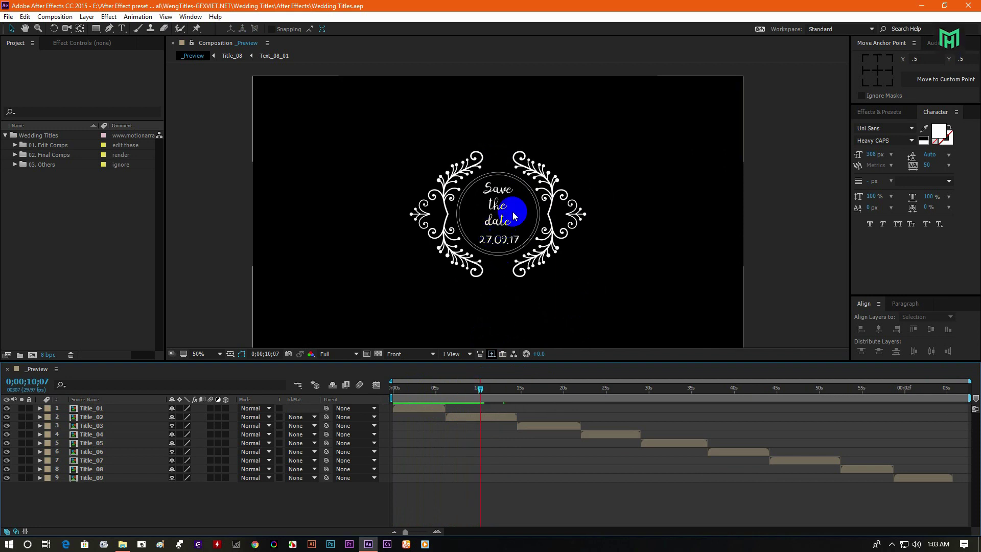
{"action": "left_click", "coordinate": [181, 462]}
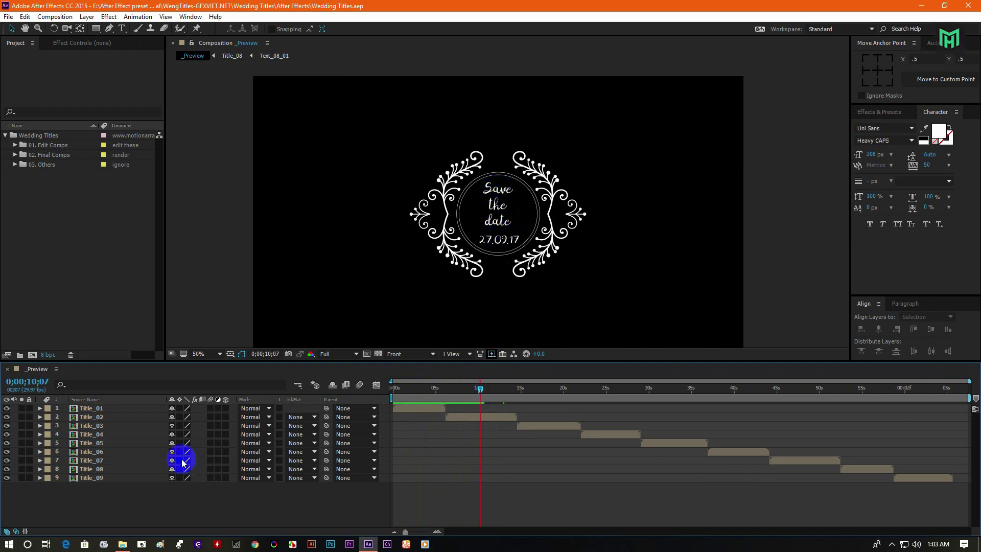
{"action": "left_click", "coordinate": [96, 410]}
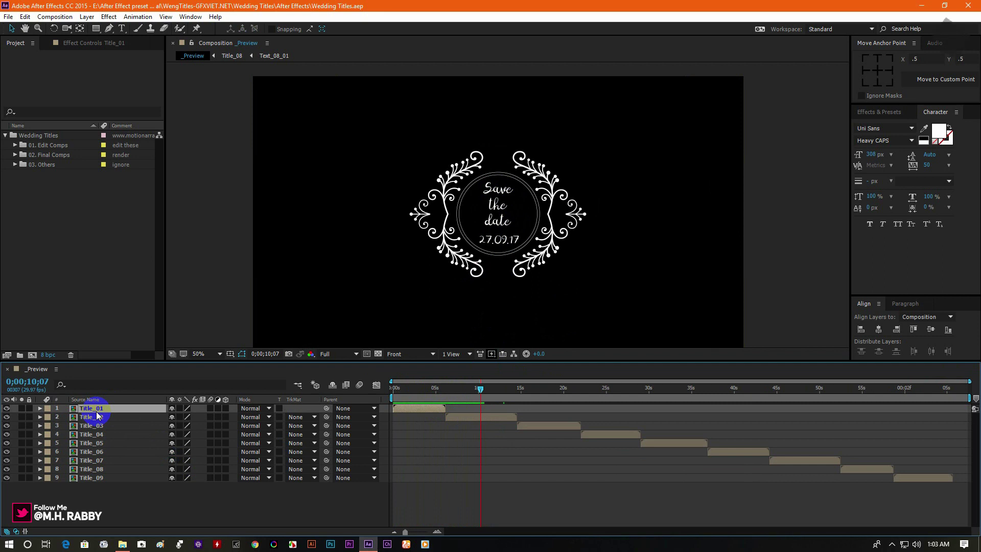
Open Title_01 at 0;00;02;20 and drill into the Text_01_02 precomp holding the names line.
{"action": "double_click", "coordinate": [97, 411]}
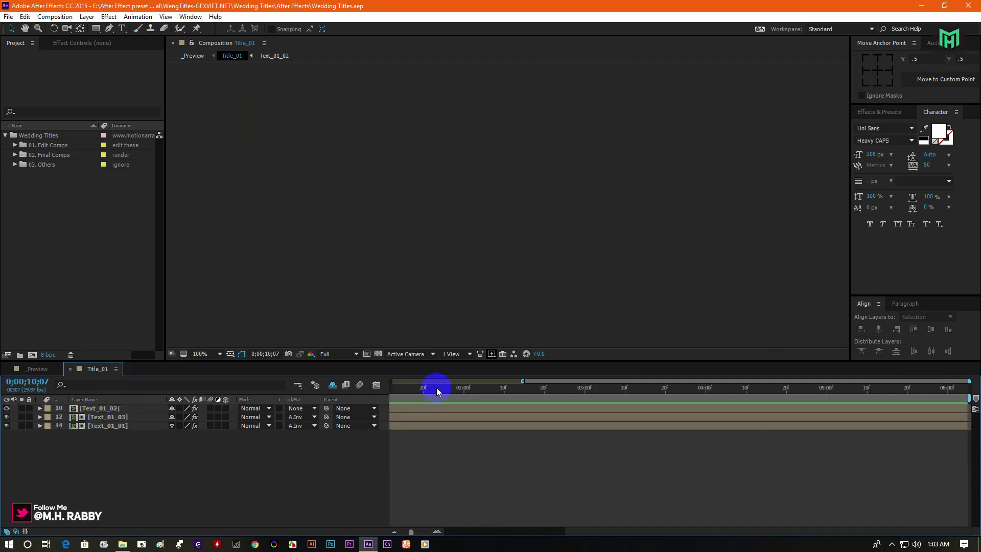
{"action": "left_click_drag", "start_coordinate": [437, 391], "coordinate": [545, 410]}
{"action": "left_click", "coordinate": [24, 427]}
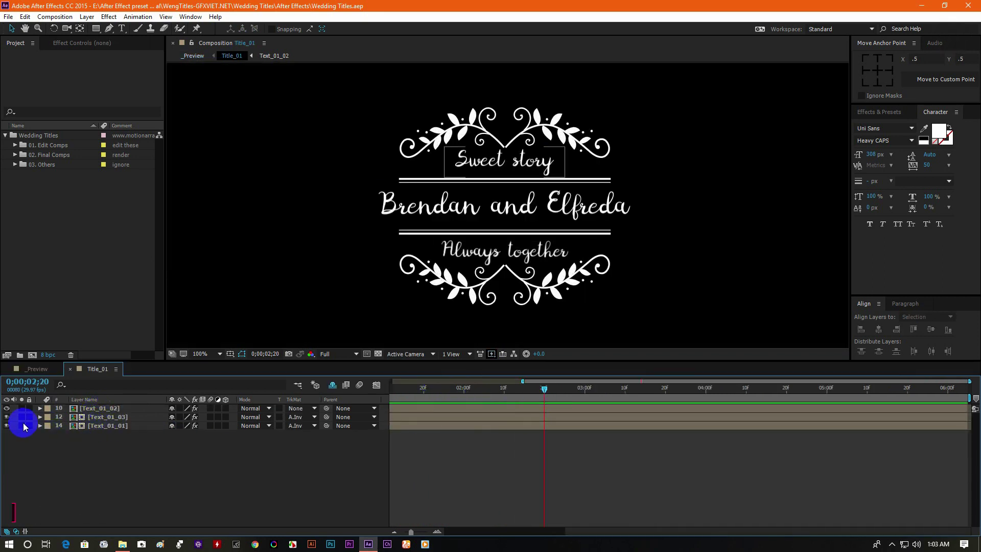
{"action": "left_click", "coordinate": [6, 409]}
{"action": "left_click", "coordinate": [6, 409]}
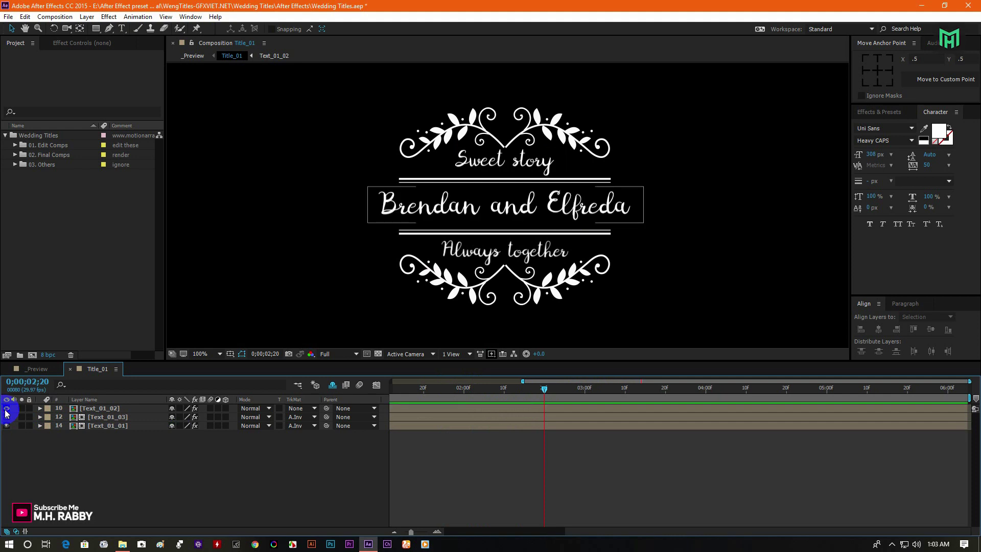
{"action": "double_click", "coordinate": [88, 409]}
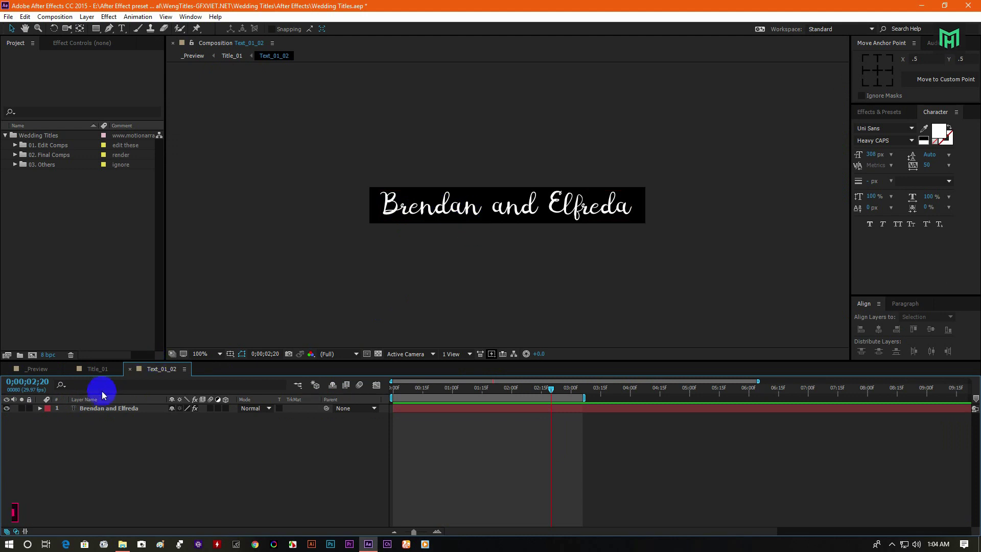
Replace 'Brendan and Elfreda' with 'Type Out Your Text' and check it in _Preview.
{"action": "left_click", "coordinate": [100, 417]}
{"action": "double_click", "coordinate": [103, 409]}
{"action": "type", "text": "Type Out Your Text"}
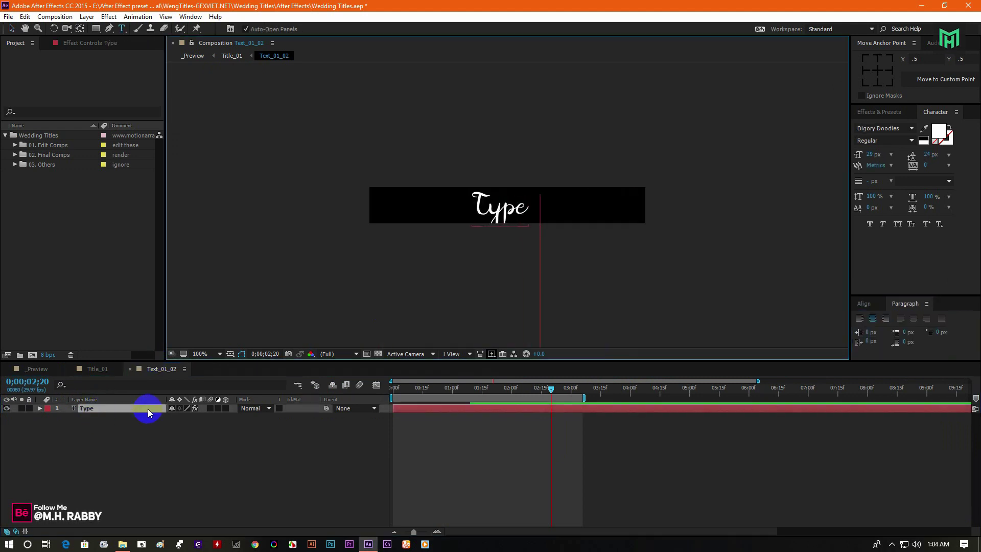
{"action": "left_click", "coordinate": [38, 368]}
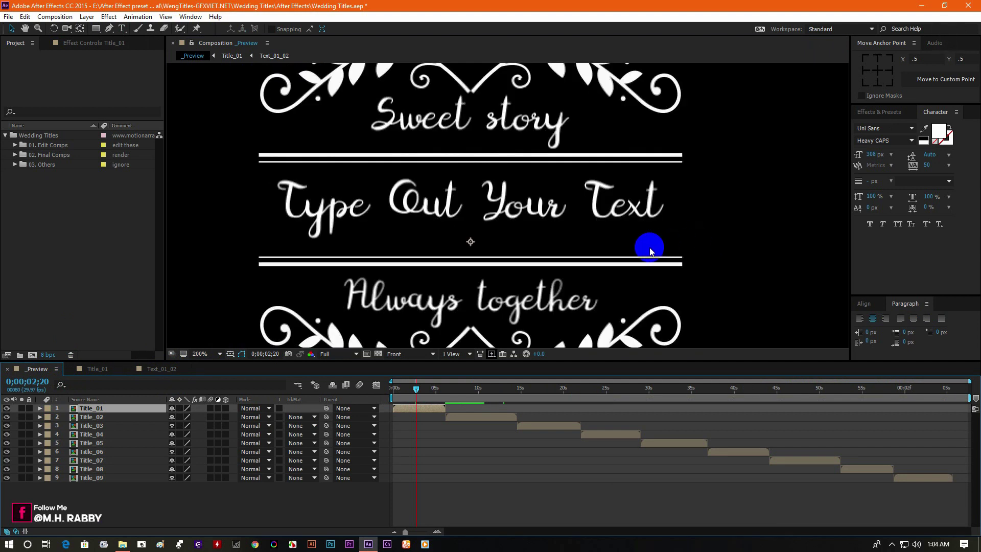
Change the Always together text in Text_01_03 to 'Your Text'.
{"action": "left_click", "coordinate": [158, 369]}
{"action": "left_click", "coordinate": [103, 373]}
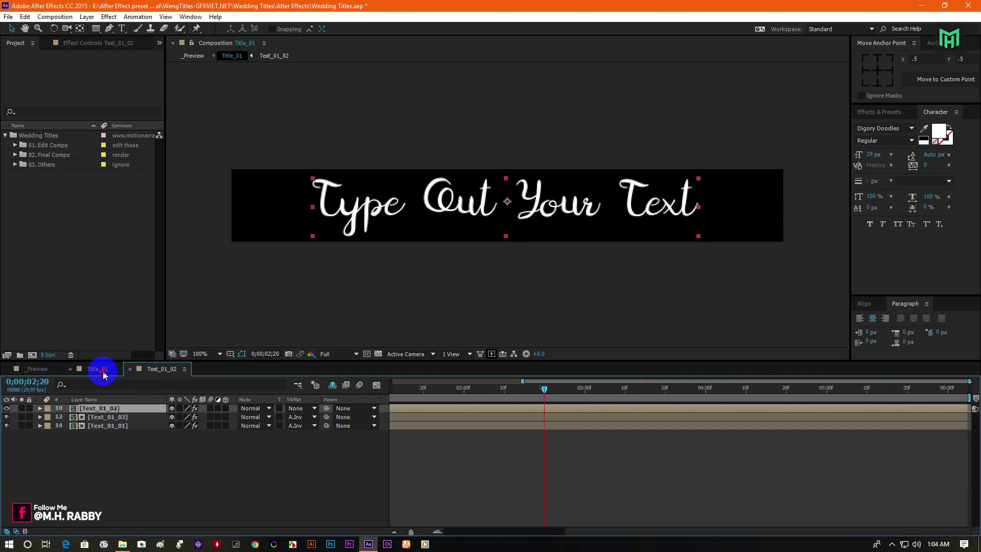
{"action": "double_click", "coordinate": [97, 416]}
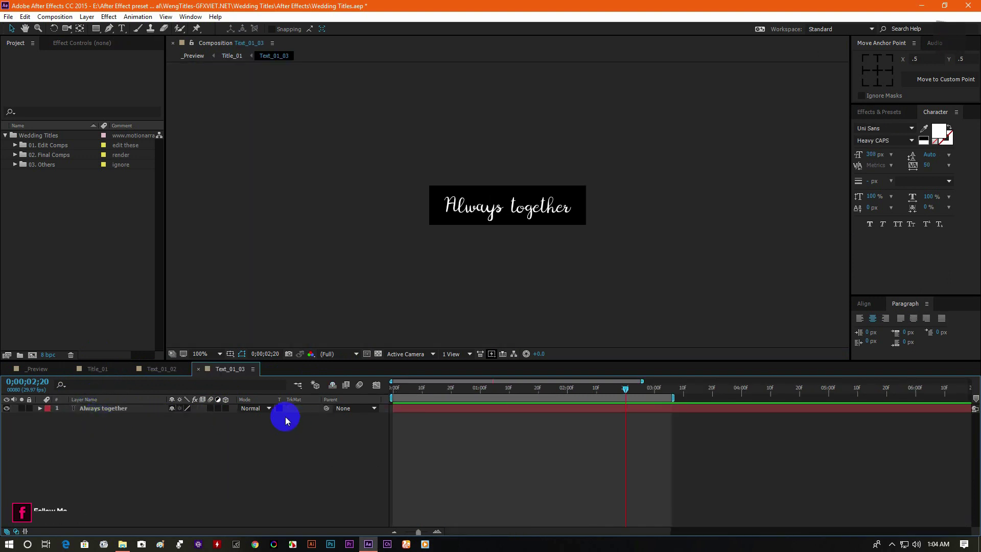
{"action": "double_click", "coordinate": [102, 409]}
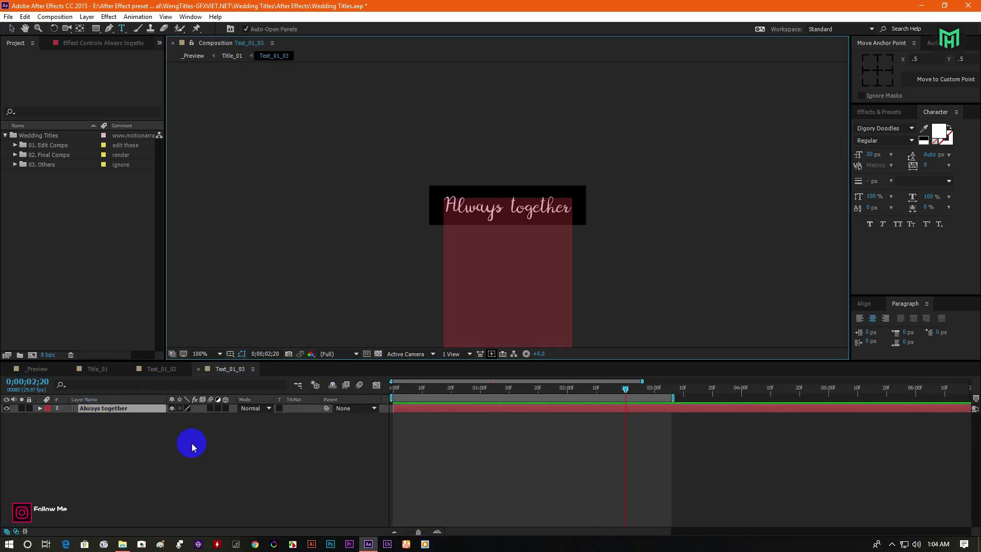
{"action": "type", "text": "Your"}
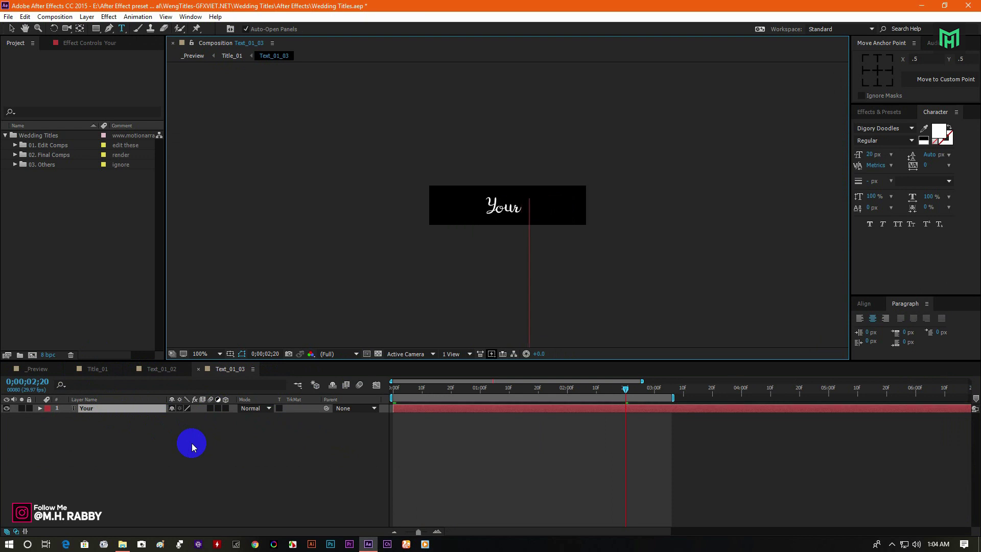
{"action": "type", "text": " Tex"}
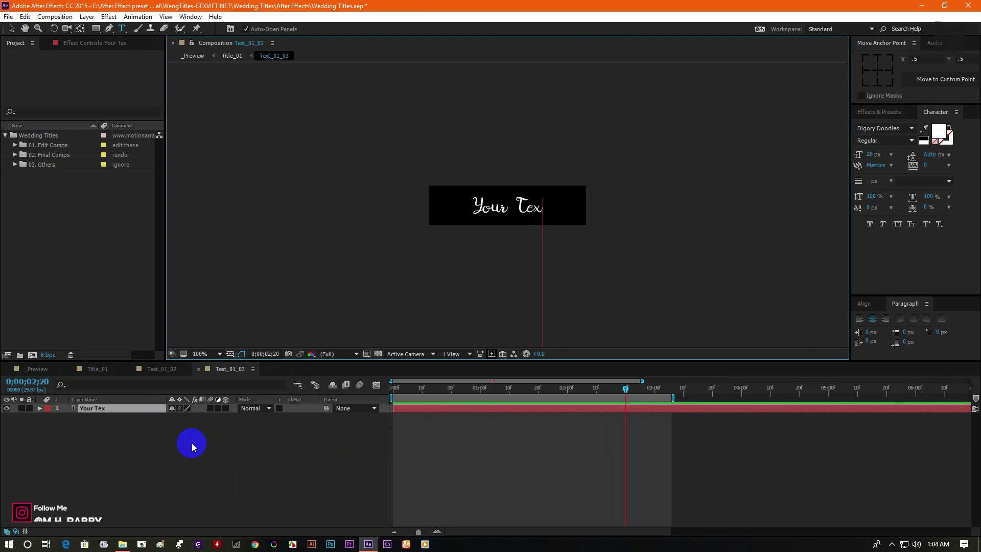
{"action": "type", "text": "t"}
Change the Sweet story text in Text_01_01 to 'Your Text'.
{"action": "left_click", "coordinate": [98, 370]}
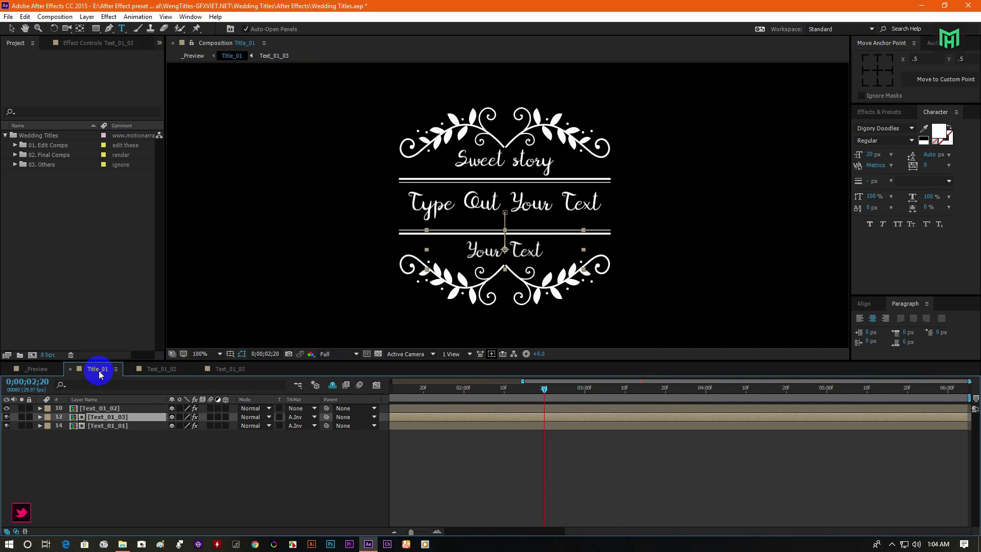
{"action": "left_click", "coordinate": [100, 426], "text": "ctrl"}
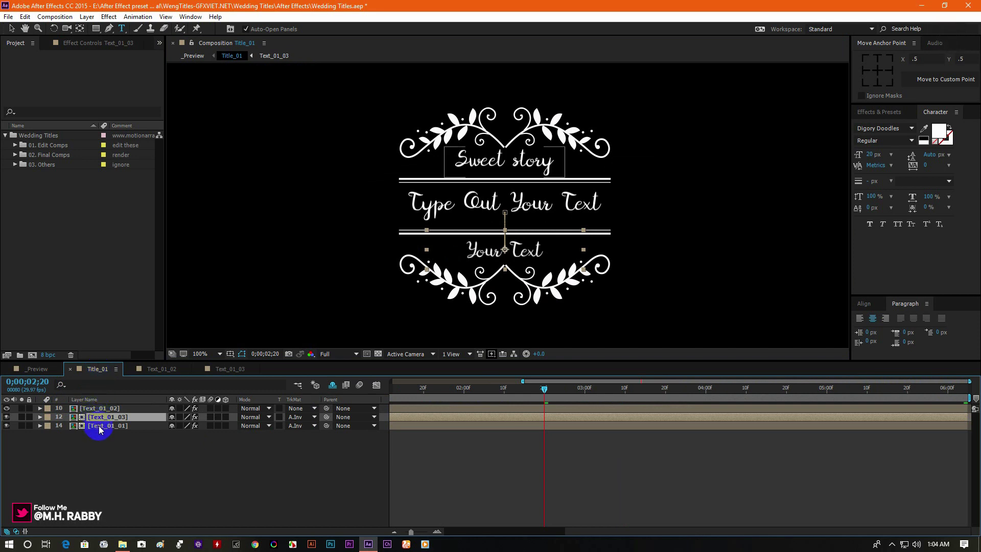
{"action": "left_click", "coordinate": [99, 426]}
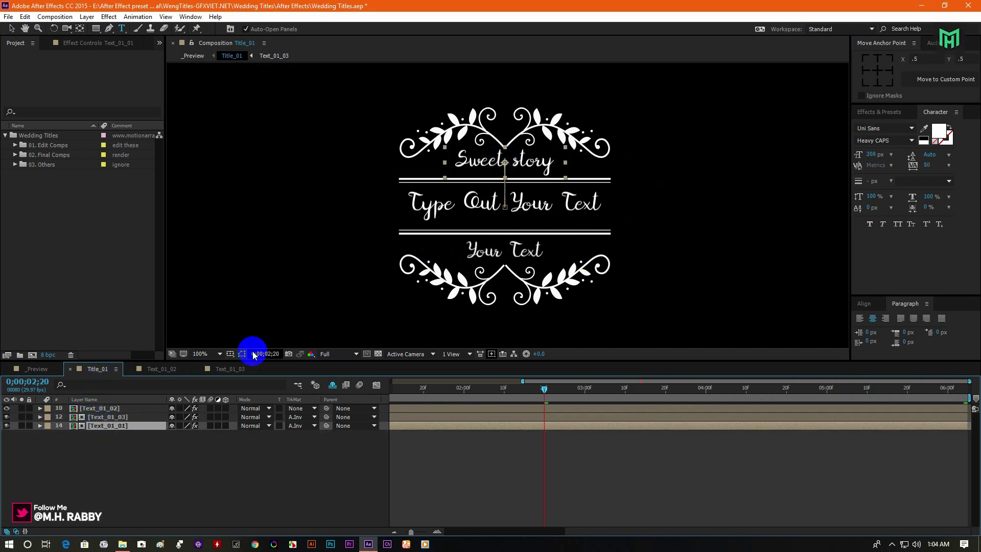
{"action": "double_click", "coordinate": [122, 428]}
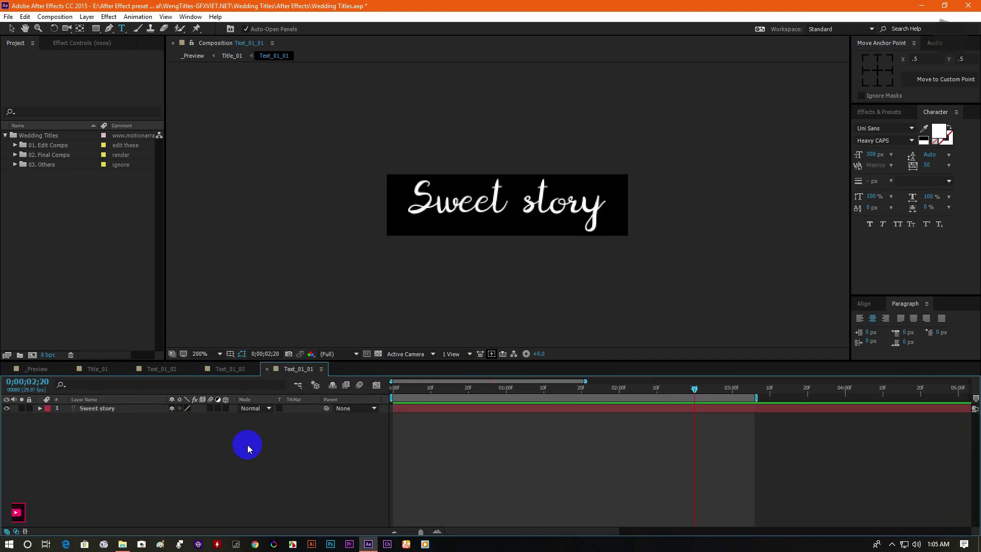
{"action": "left_click", "coordinate": [100, 409]}
{"action": "type", "text": "Y"}
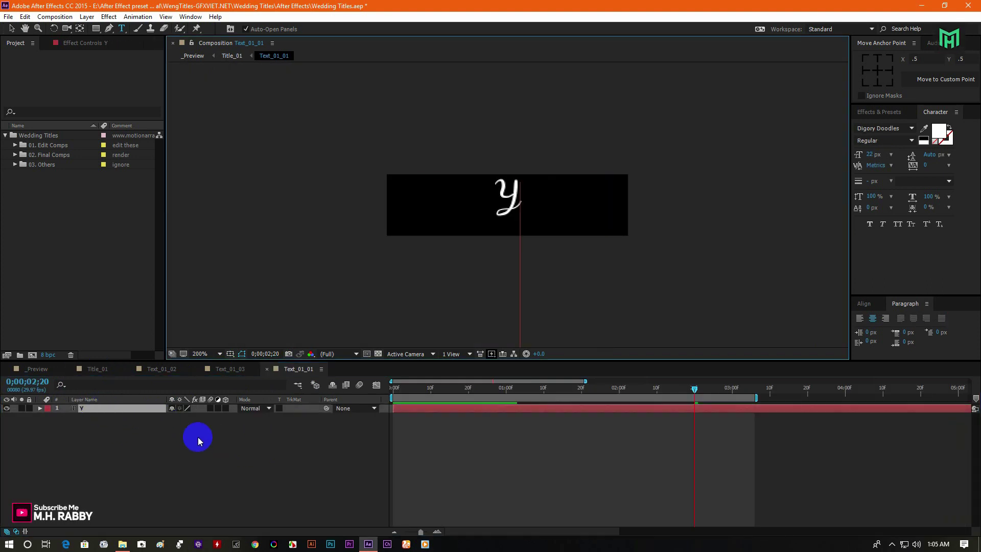
{"action": "type", "text": "our Text"}
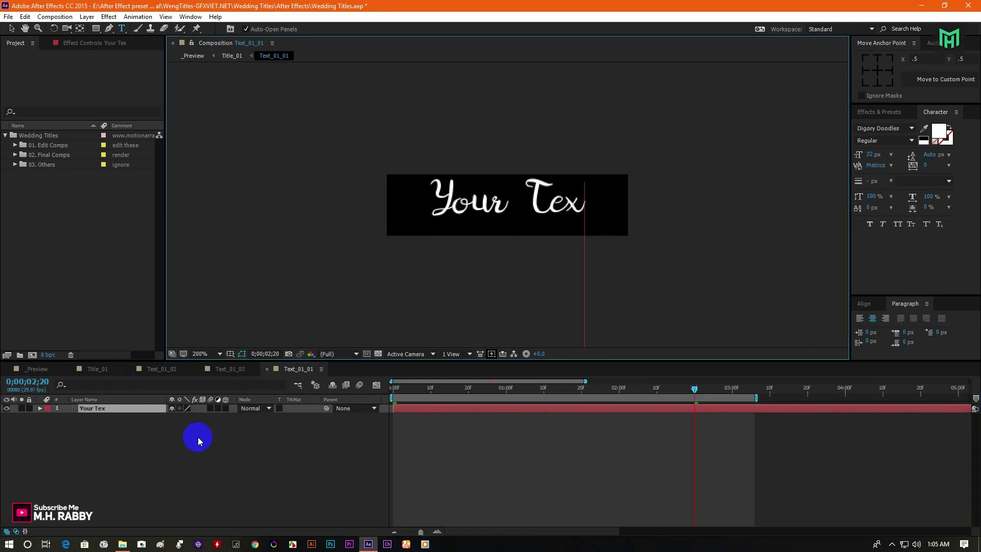
{"action": "left_click", "coordinate": [198, 437]}
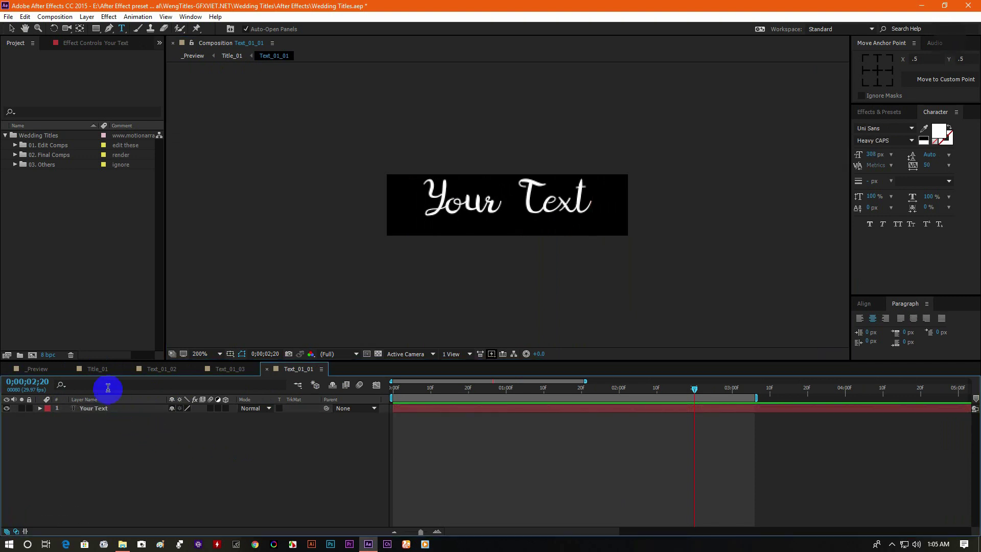
Play _Preview from the start and scrub back to about 0;00;03;09 to check the first title.
{"action": "left_click", "coordinate": [97, 369]}
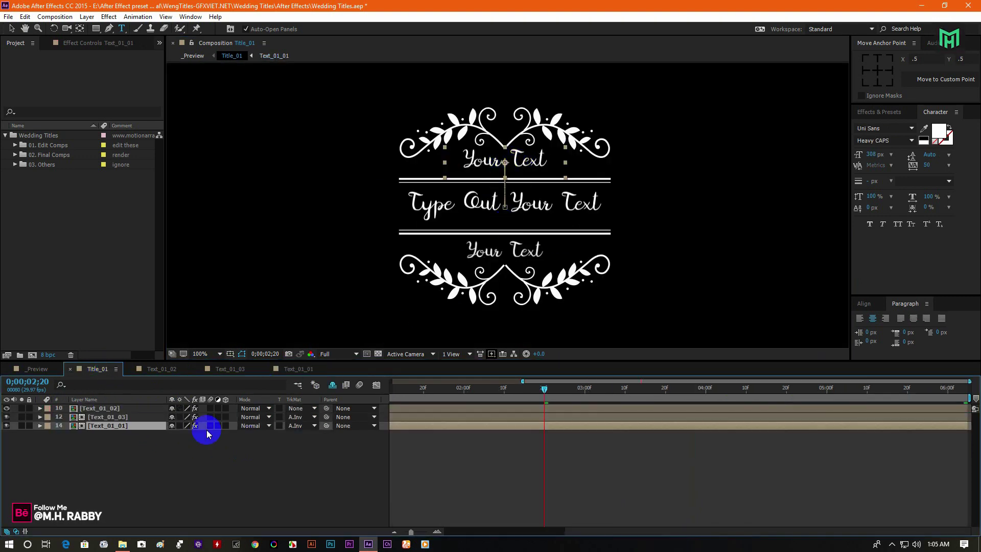
{"action": "left_click", "coordinate": [37, 369]}
{"action": "left_click_drag", "start_coordinate": [399, 394], "coordinate": [386, 394]}
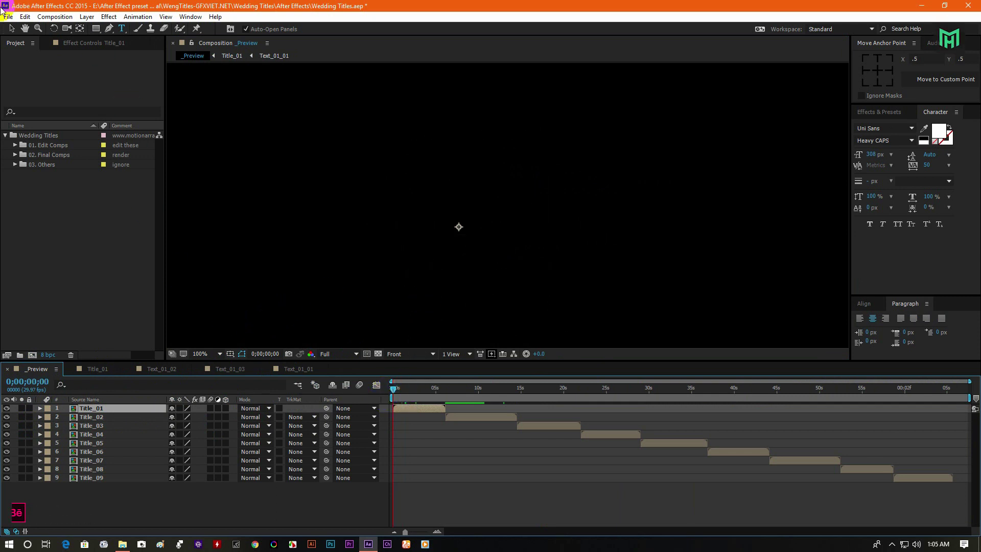
{"action": "left_click", "coordinate": [11, 29]}
{"action": "left_click", "coordinate": [403, 394]}
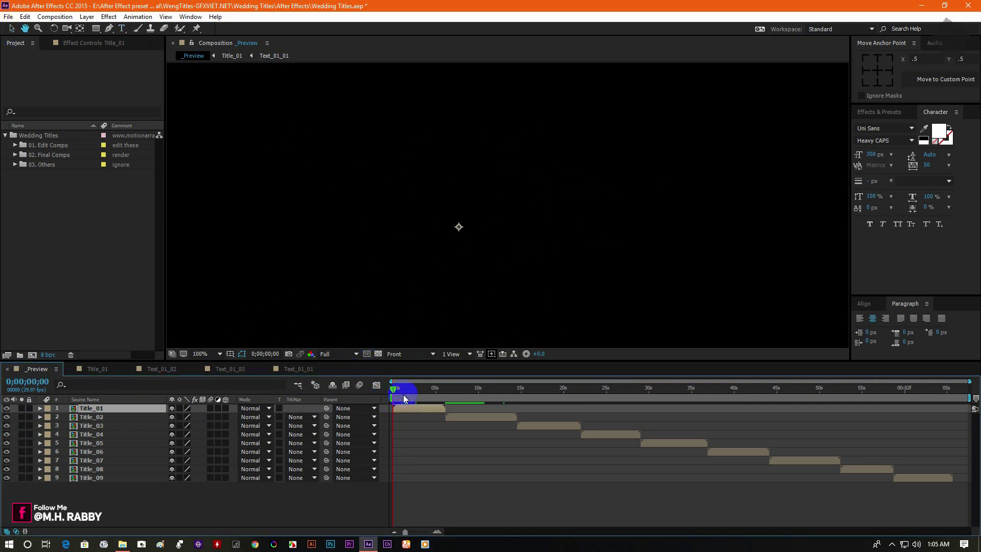
{"action": "key", "text": "space"}
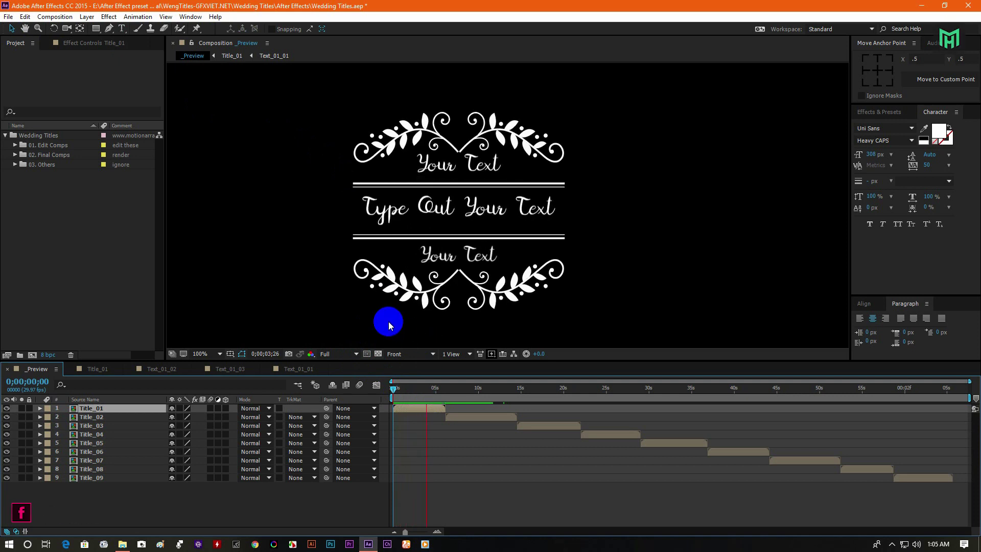
{"action": "mouse_move", "coordinate": [415, 390]}
{"action": "left_mouse_down"}
{"action": "mouse_move", "coordinate": [394, 391]}
{"action": "mouse_move", "coordinate": [422, 396]}
{"action": "left_mouse_up"}
{"action": "key", "text": "space"}
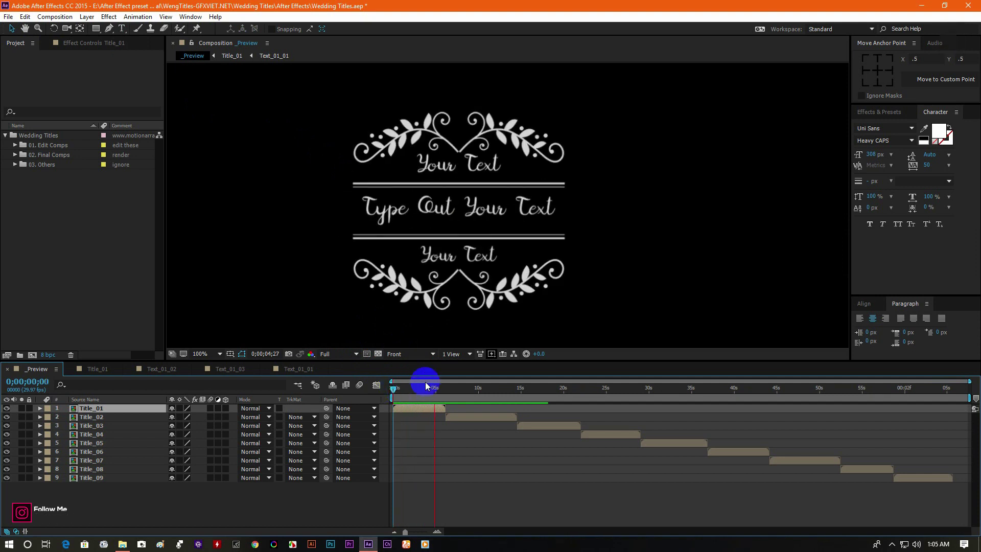
{"action": "left_click_drag", "start_coordinate": [396, 390], "coordinate": [763, 414]}
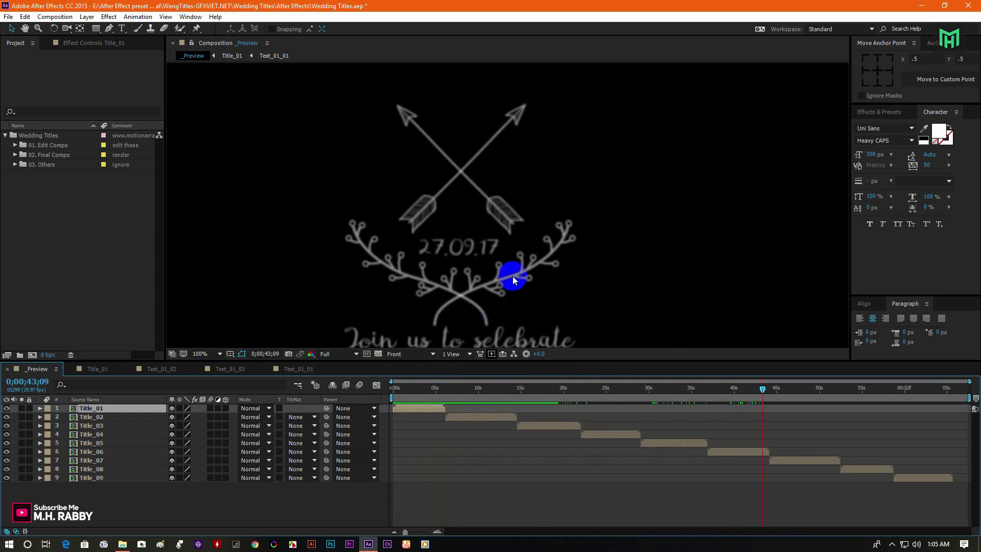
{"action": "mouse_move", "coordinate": [431, 388]}
{"action": "left_mouse_down"}
{"action": "mouse_move", "coordinate": [410, 394]}
{"action": "mouse_move", "coordinate": [422, 401]}
{"action": "left_mouse_up"}
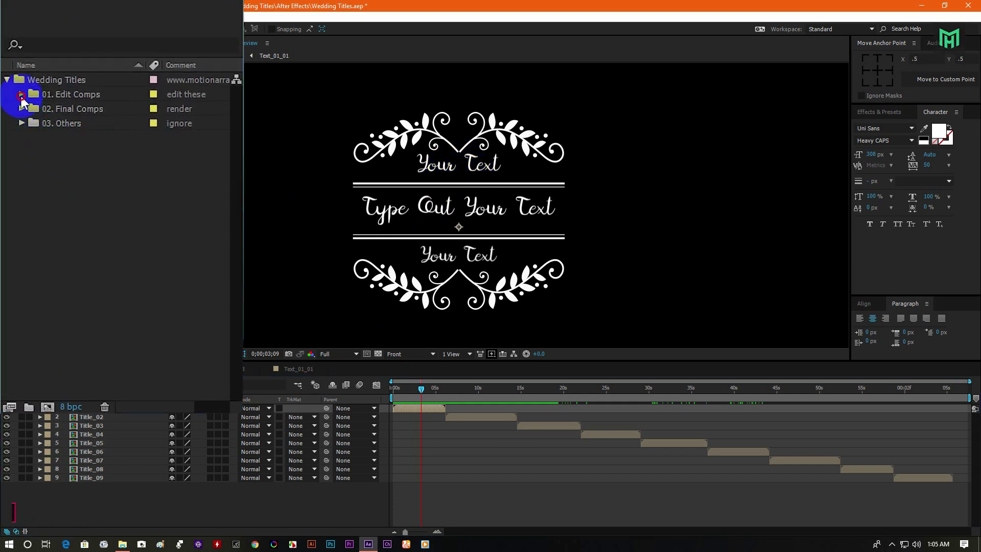
Open the Colors comp from 01. Edit Comps > Colors at 0;00;03;26 and select Color Control.
{"action": "left_click", "coordinate": [22, 95]}
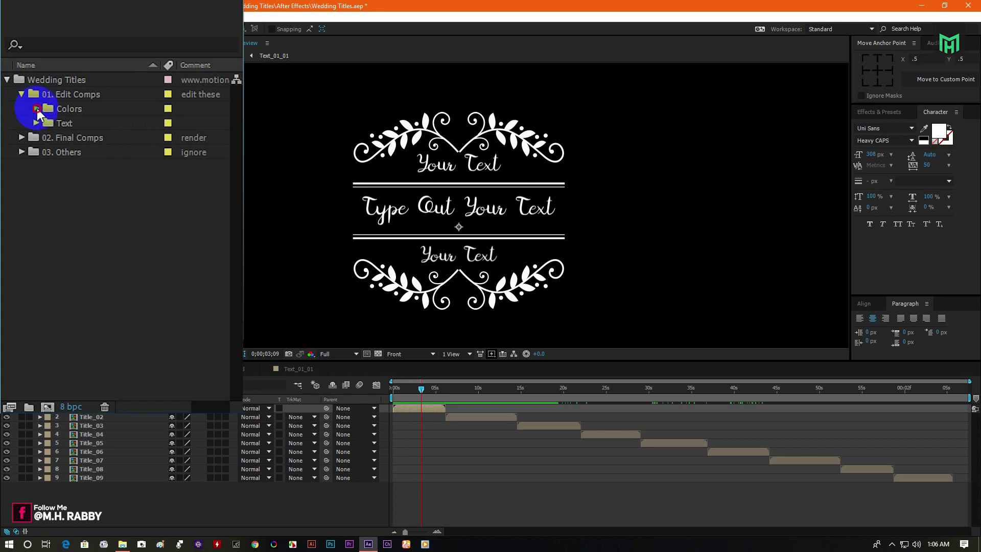
{"action": "left_click", "coordinate": [36, 109]}
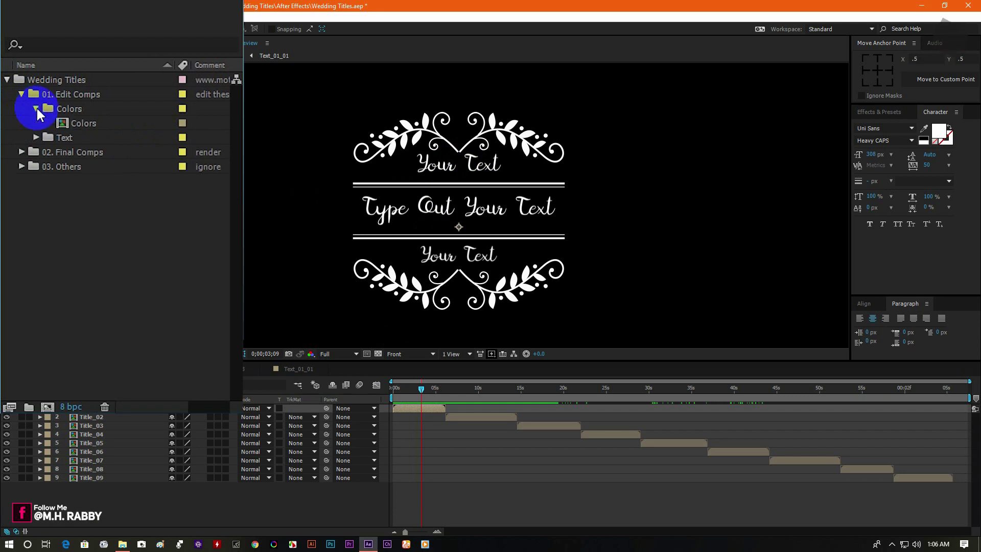
{"action": "double_click", "coordinate": [86, 123]}
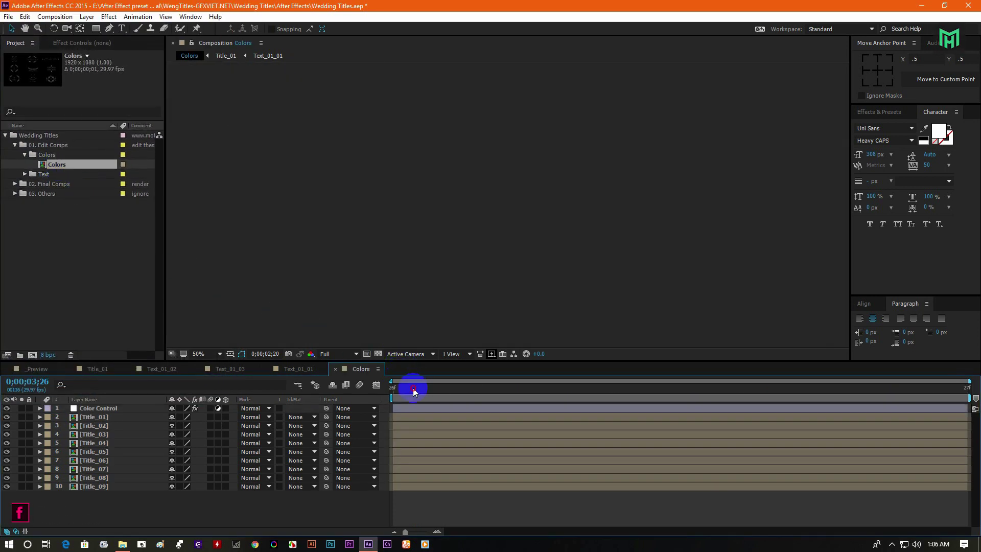
{"action": "left_click_drag", "start_coordinate": [413, 388], "coordinate": [495, 396]}
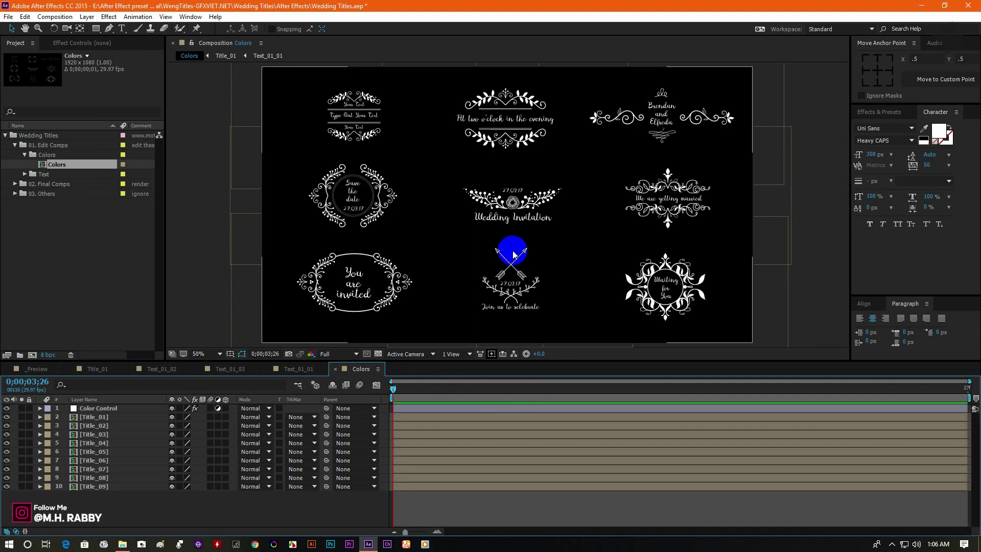
{"action": "left_click", "coordinate": [92, 408]}
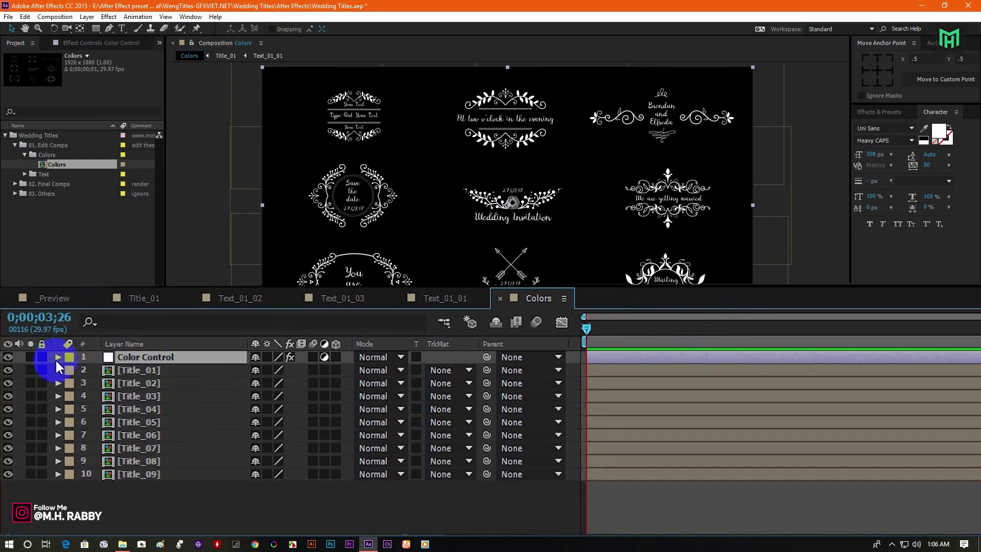
Set the Color Control layer's Color 1 to teal.
{"action": "left_click", "coordinate": [58, 357]}
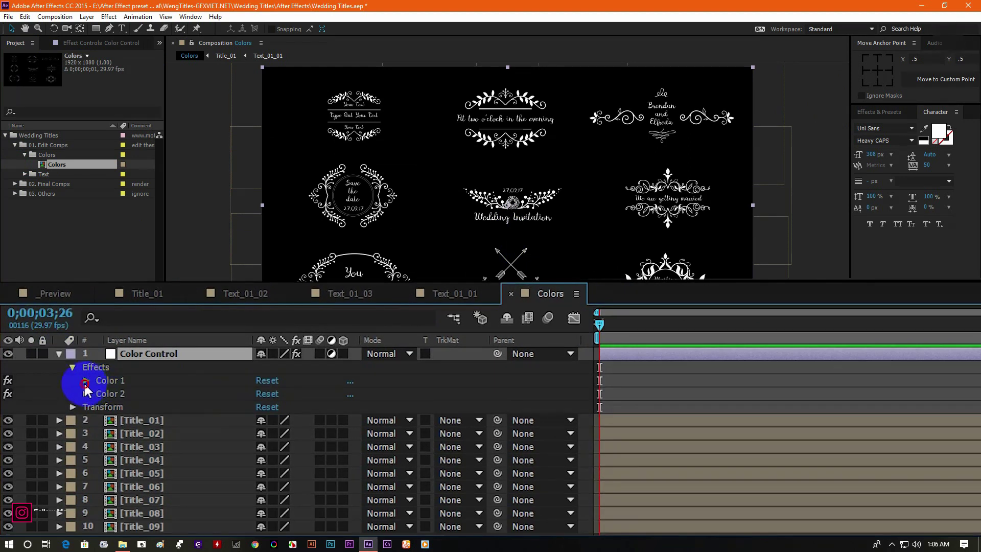
{"action": "left_click", "coordinate": [83, 383]}
{"action": "left_click", "coordinate": [265, 394]}
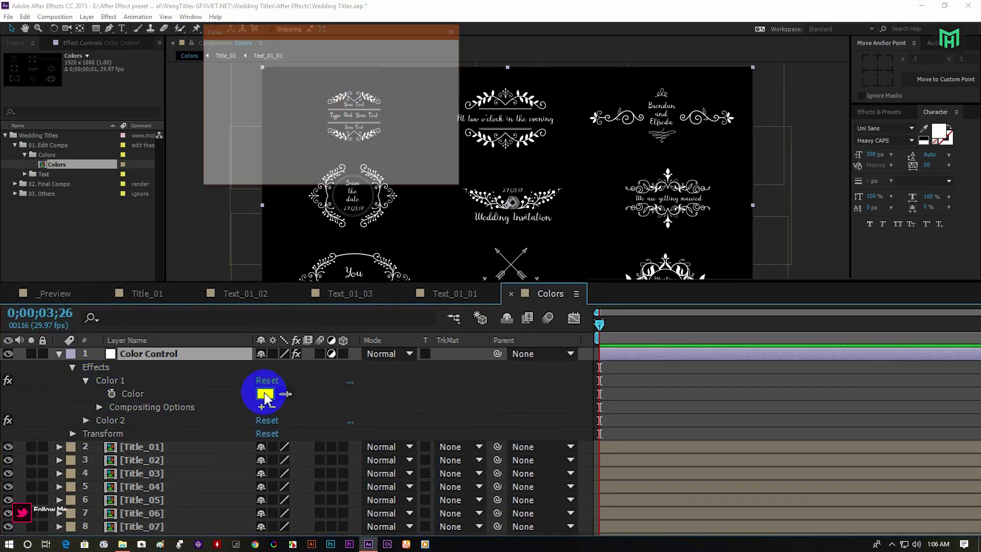
{"action": "left_click", "coordinate": [333, 100]}
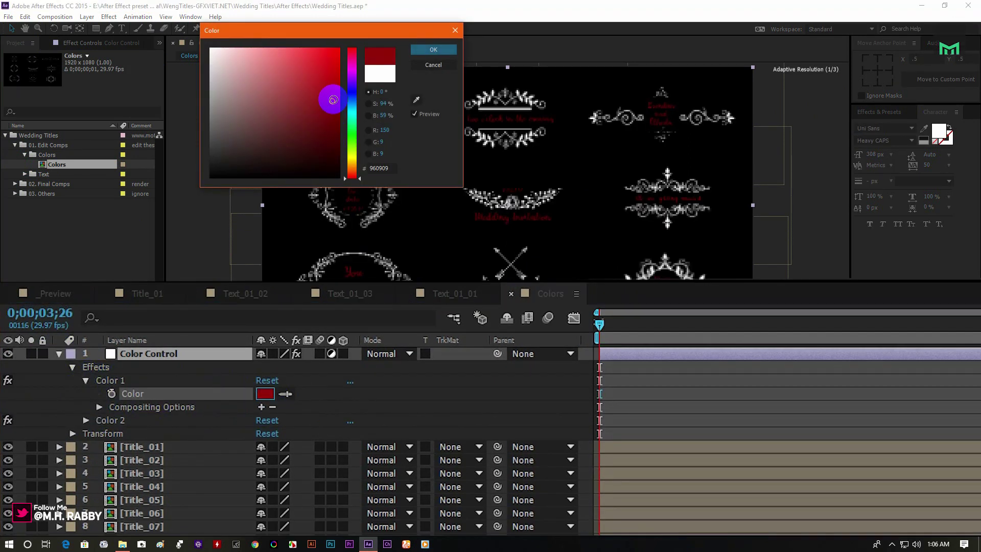
{"action": "left_click", "coordinate": [352, 130]}
{"action": "left_click_drag", "start_coordinate": [352, 151], "coordinate": [332, 51]}
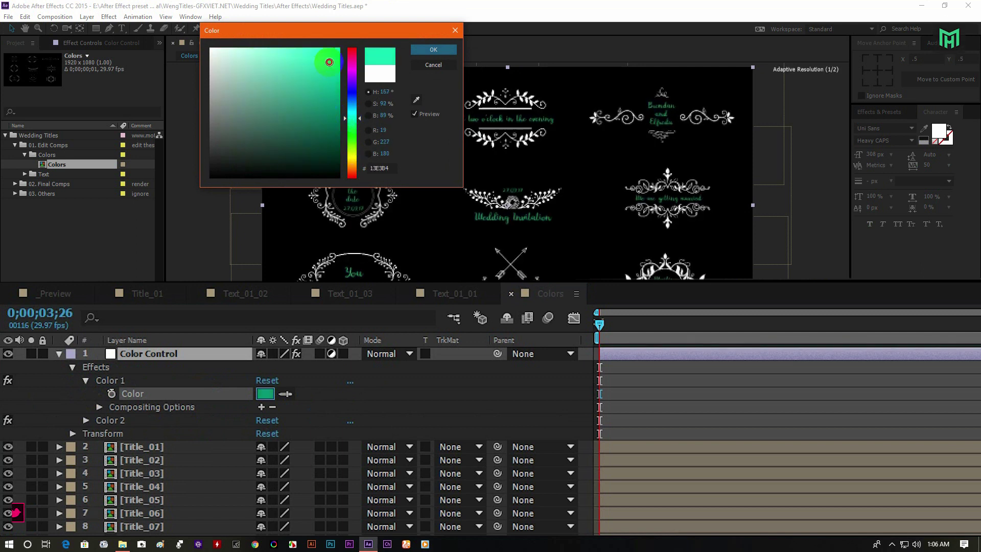
{"action": "left_click", "coordinate": [422, 50]}
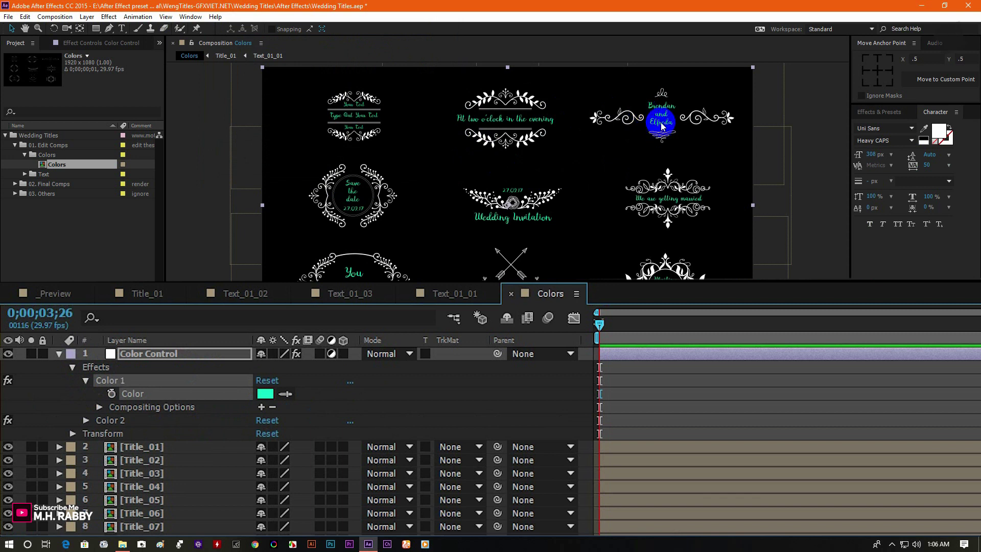
Pan and zoom around the Colors composition to inspect the teal titles.
{"action": "scroll", "coordinate": [688, 117], "scroll_direction": "up", "scroll_amount": 3}
{"action": "scroll", "coordinate": [613, 164], "scroll_direction": "down", "scroll_amount": 3}
{"action": "scroll", "coordinate": [358, 133], "scroll_direction": "up", "scroll_amount": 2}
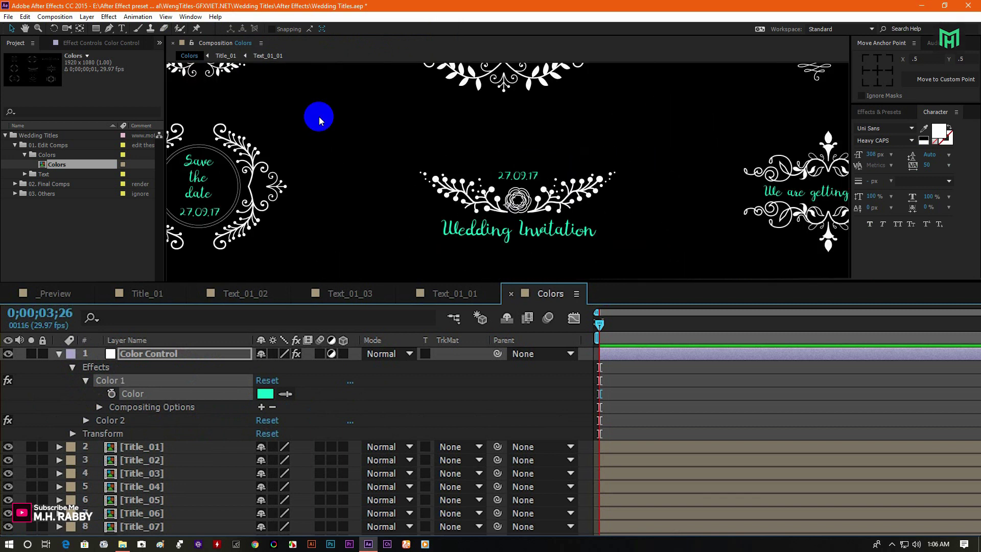
{"action": "left_click_drag", "start_coordinate": [247, 111], "coordinate": [449, 234]}
{"action": "scroll", "coordinate": [350, 145], "scroll_direction": "up", "scroll_amount": 3}
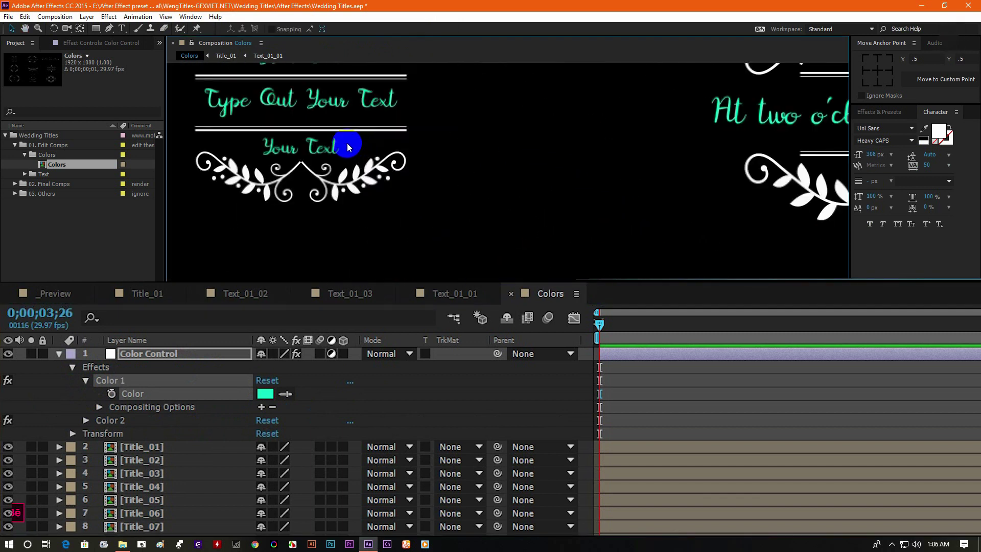
{"action": "left_click_drag", "start_coordinate": [340, 136], "coordinate": [427, 197]}
{"action": "scroll", "coordinate": [427, 195], "scroll_direction": "down", "scroll_amount": 3}
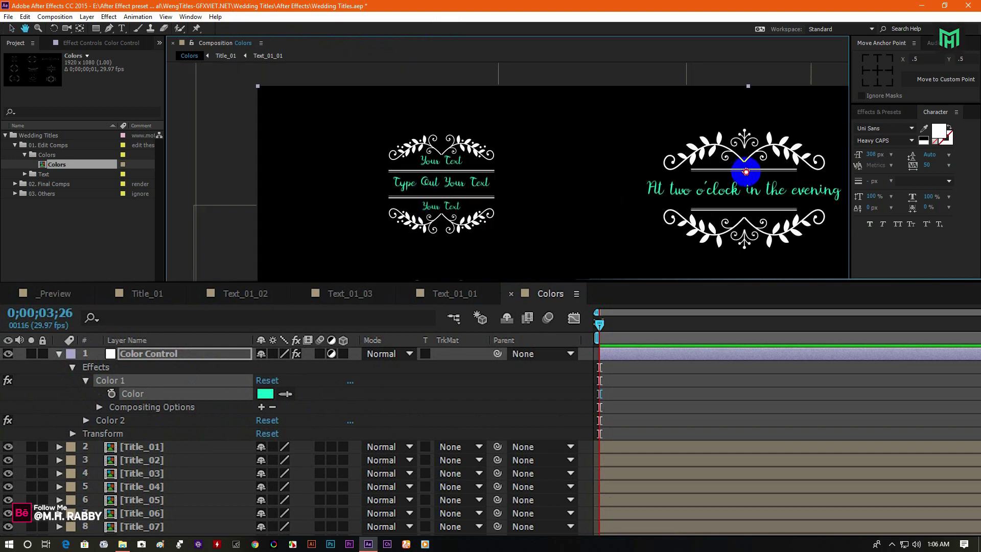
{"action": "left_click_drag", "start_coordinate": [744, 164], "coordinate": [598, 162]}
{"action": "left_click_drag", "start_coordinate": [704, 158], "coordinate": [405, 114]}
{"action": "scroll", "coordinate": [506, 169], "scroll_direction": "down", "scroll_amount": 4}
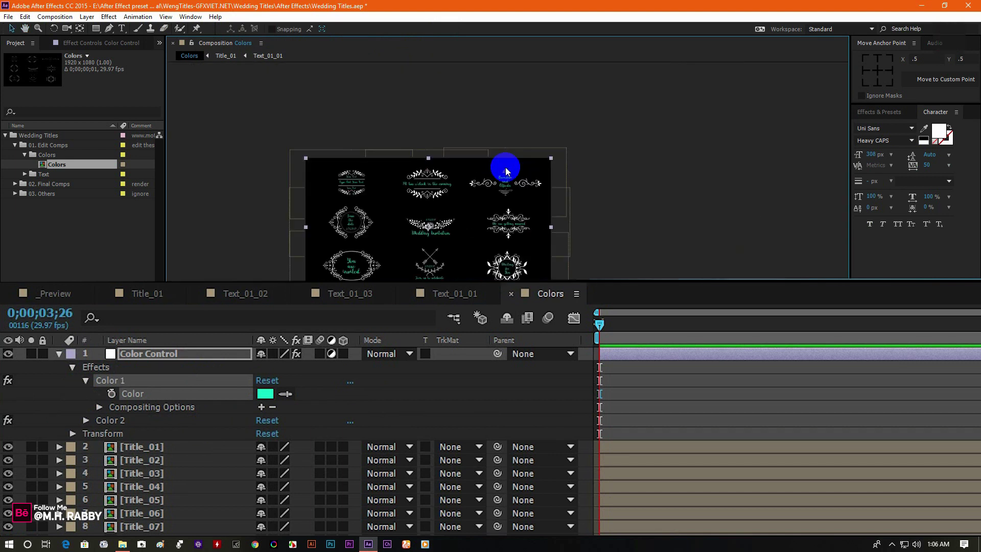
{"action": "scroll", "coordinate": [400, 243], "scroll_direction": "up", "scroll_amount": 1}
{"action": "scroll", "coordinate": [479, 218], "scroll_direction": "up", "scroll_amount": 1}
{"action": "left_click_drag", "start_coordinate": [480, 218], "coordinate": [528, 204]}
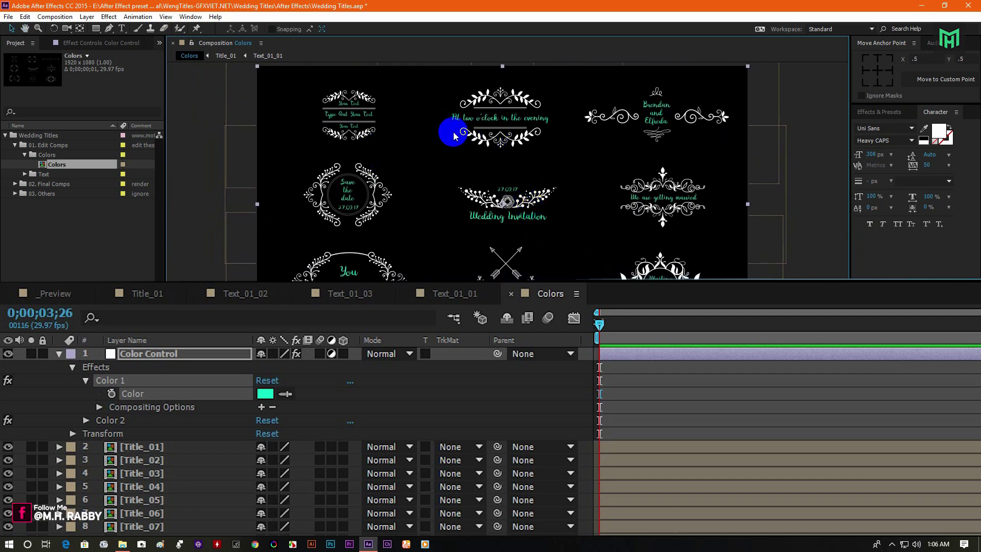
Set Color 2 on the Color Control layer to a fully saturated yellow.
{"action": "left_click", "coordinate": [85, 420]}
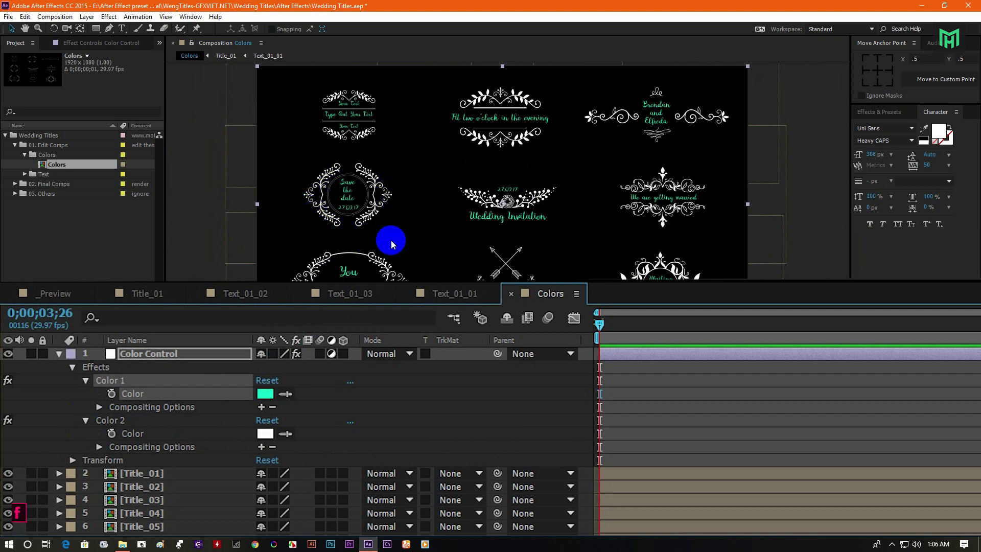
{"action": "left_click", "coordinate": [266, 433]}
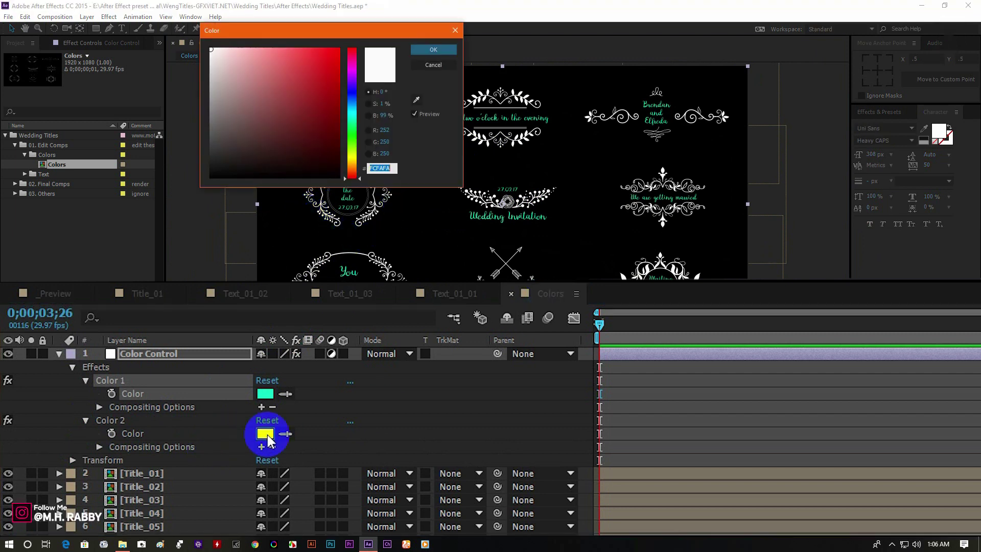
{"action": "left_click", "coordinate": [350, 155]}
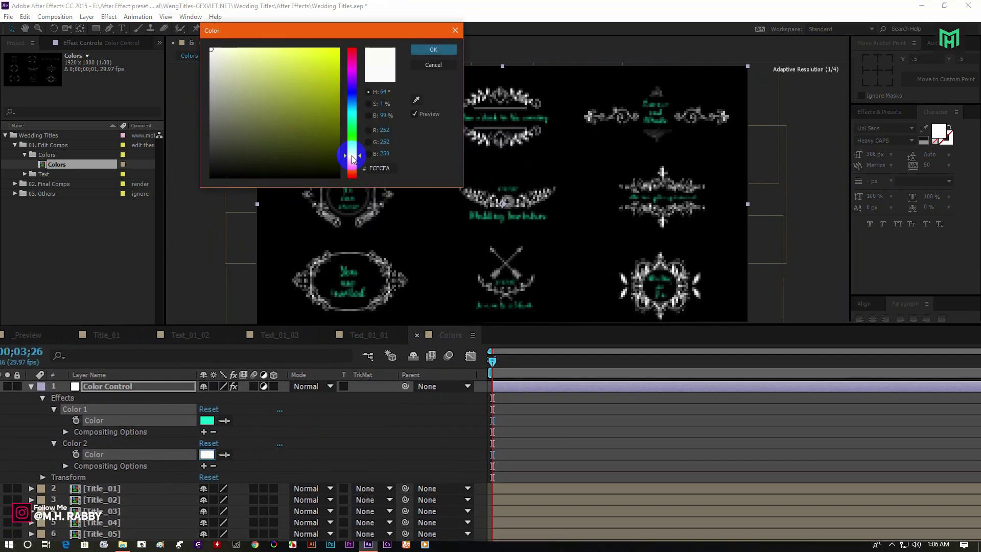
{"action": "left_click_drag", "start_coordinate": [338, 49], "coordinate": [356, 44]}
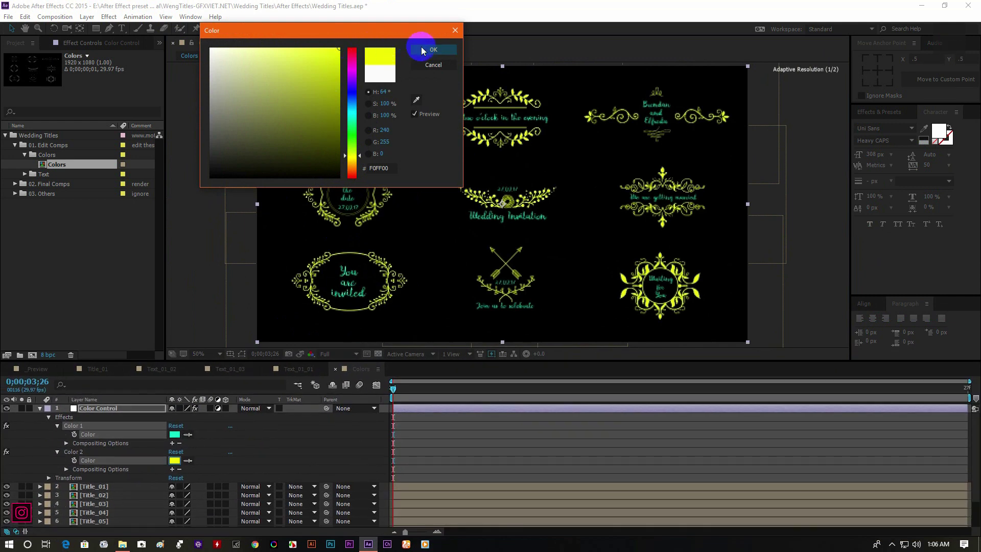
{"action": "left_click", "coordinate": [422, 50]}
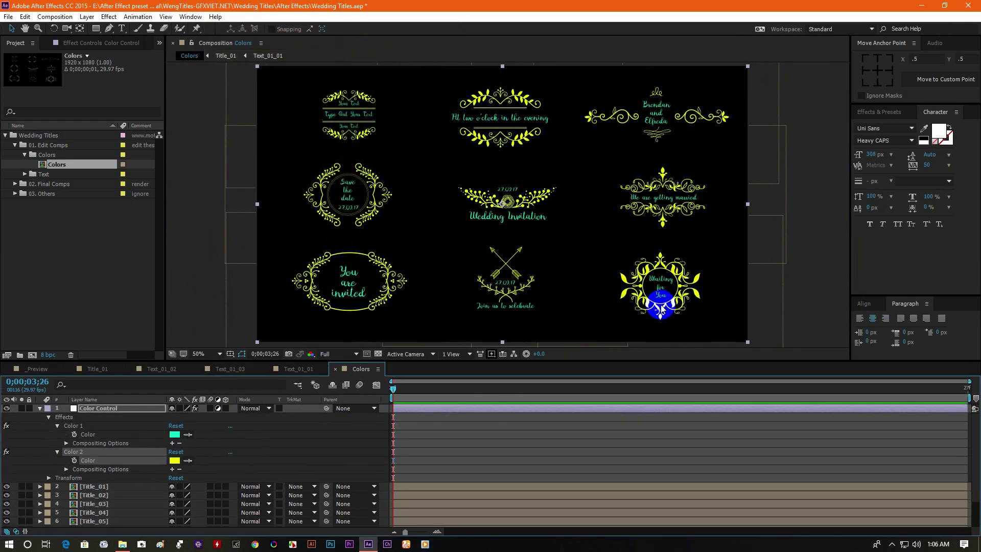
Return to the _Preview composition to view the teal and yellow titles.
{"action": "left_click", "coordinate": [25, 368]}
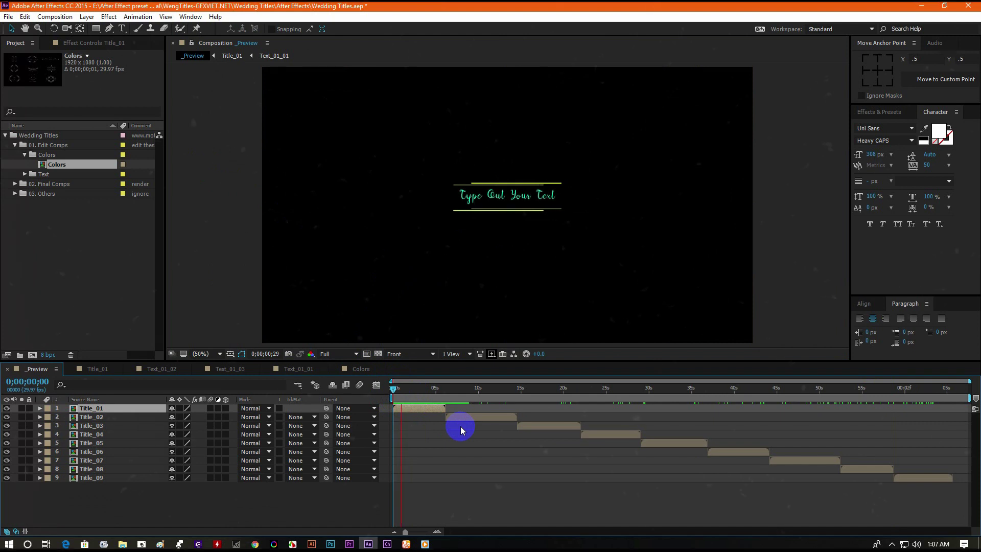